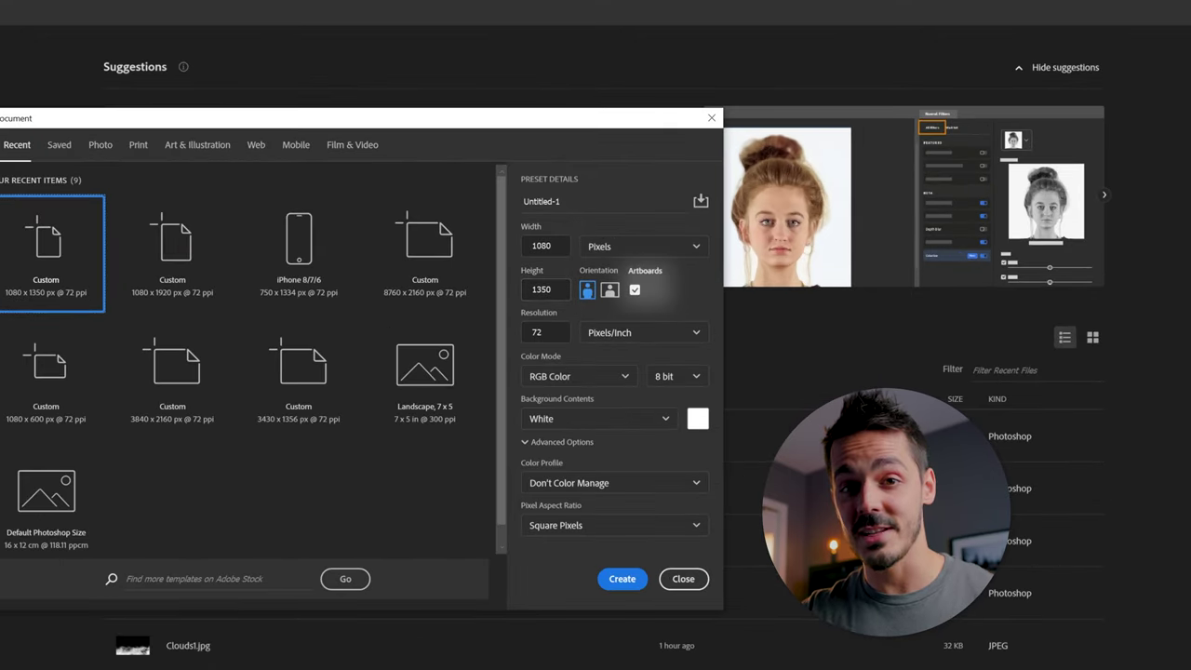
# Create the new document holding a single blank 1080 × 1350 px Artboard 1.
pyautogui.click(613, 588)
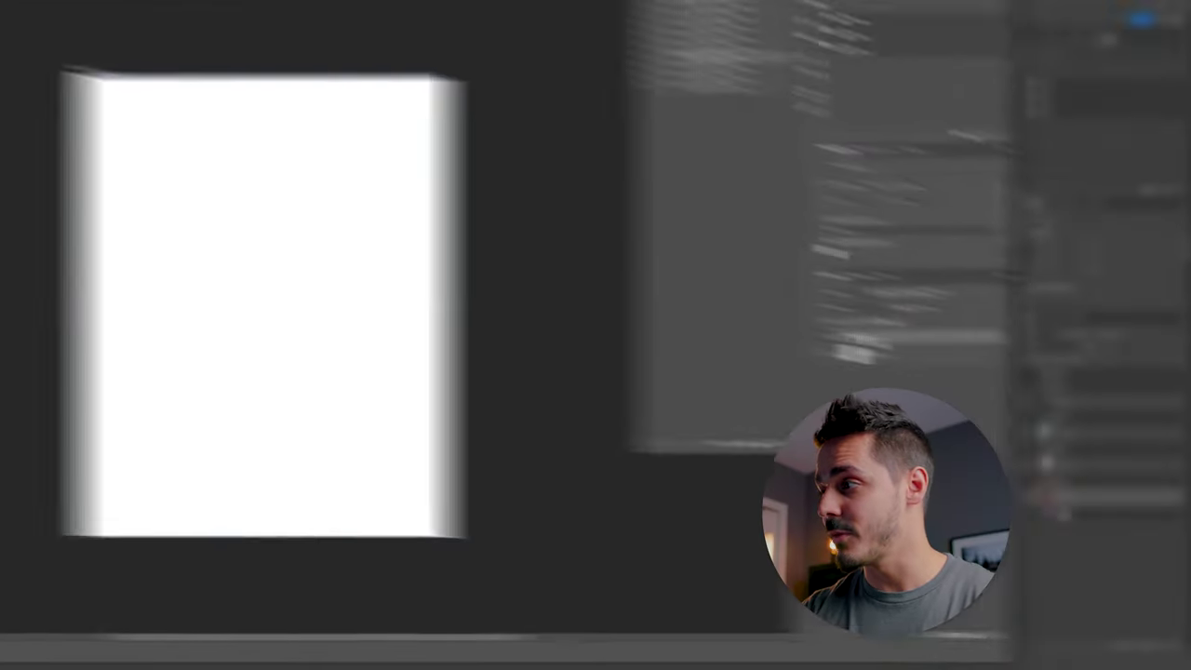
# Alt-drag copies of Artboard 1 to the right until five 1080 × 1350 px artboards sit in a row.
pyautogui.click(1061, 374)
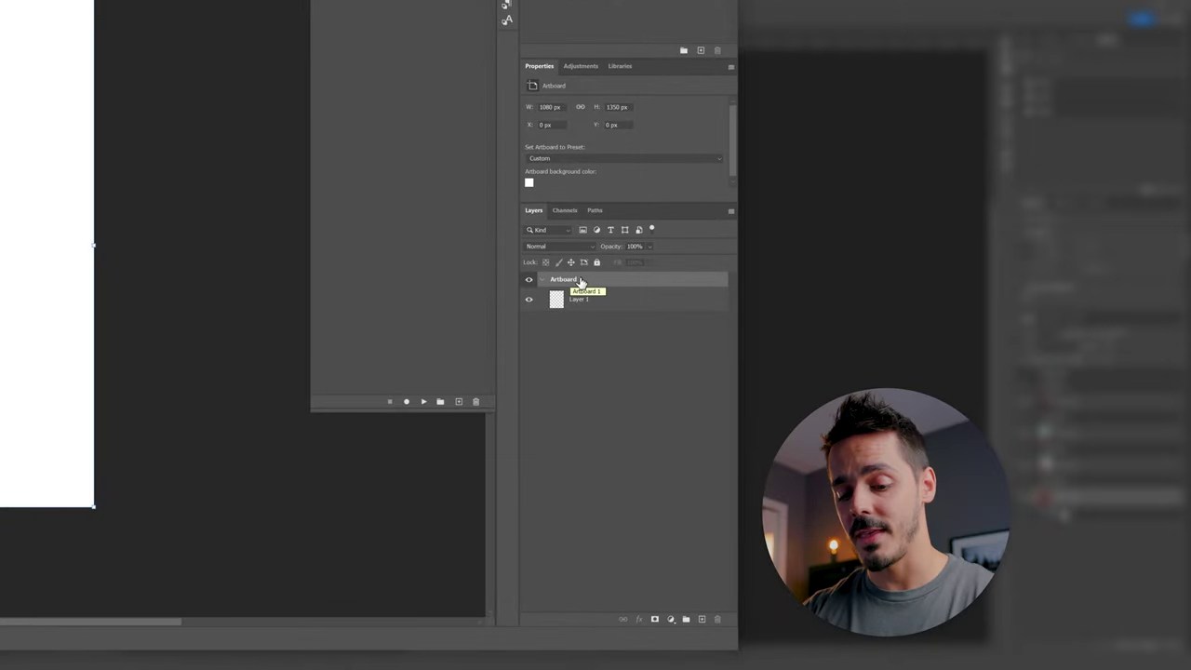
pyautogui.moveTo(581, 281); pyautogui.dragTo(577, 338)
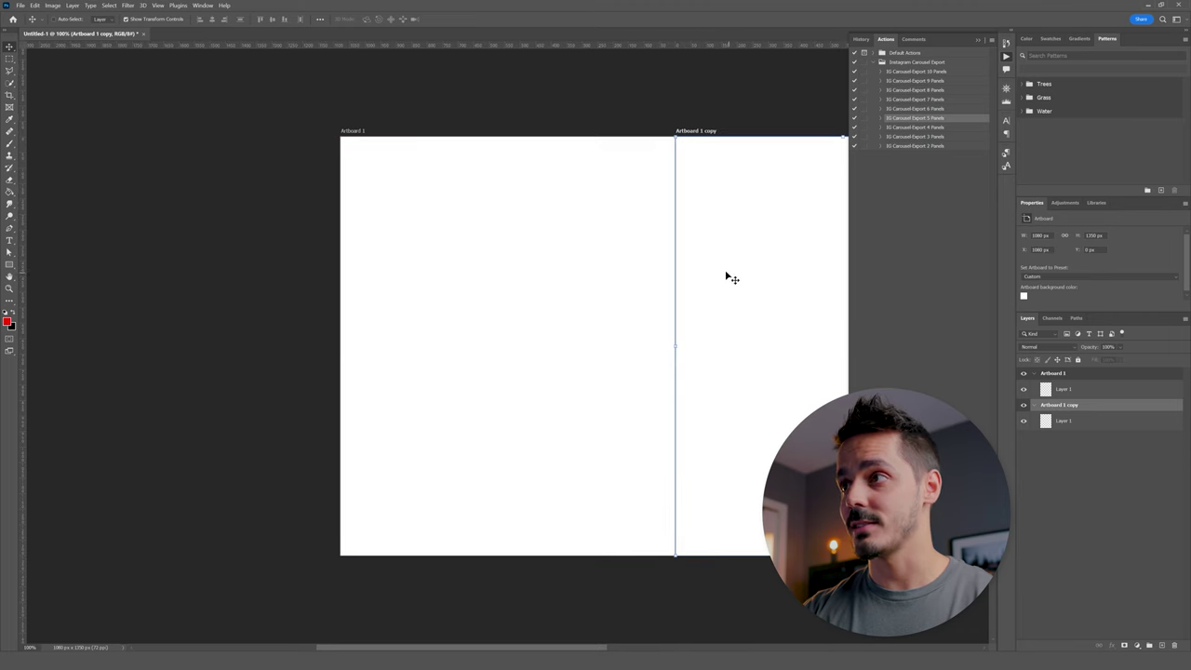
pyautogui.moveTo(622, 135); pyautogui.dragTo(338, 143)
pyautogui.scroll(-1, 341, 146)
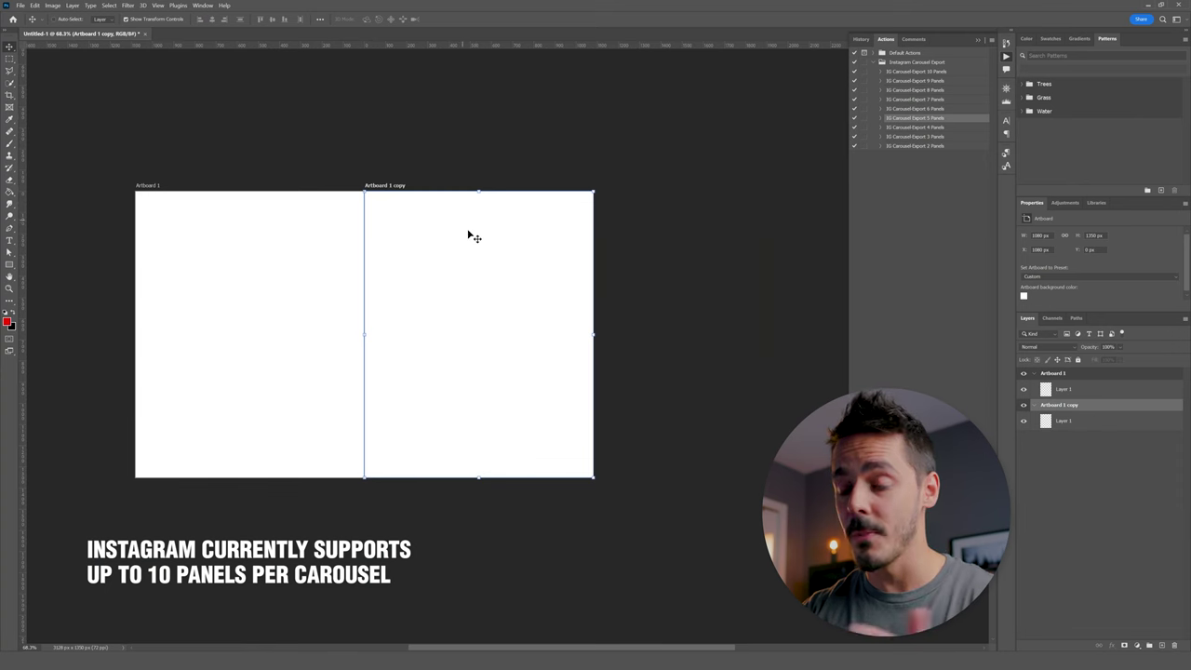
pyautogui.hscroll(4, 555, 179)
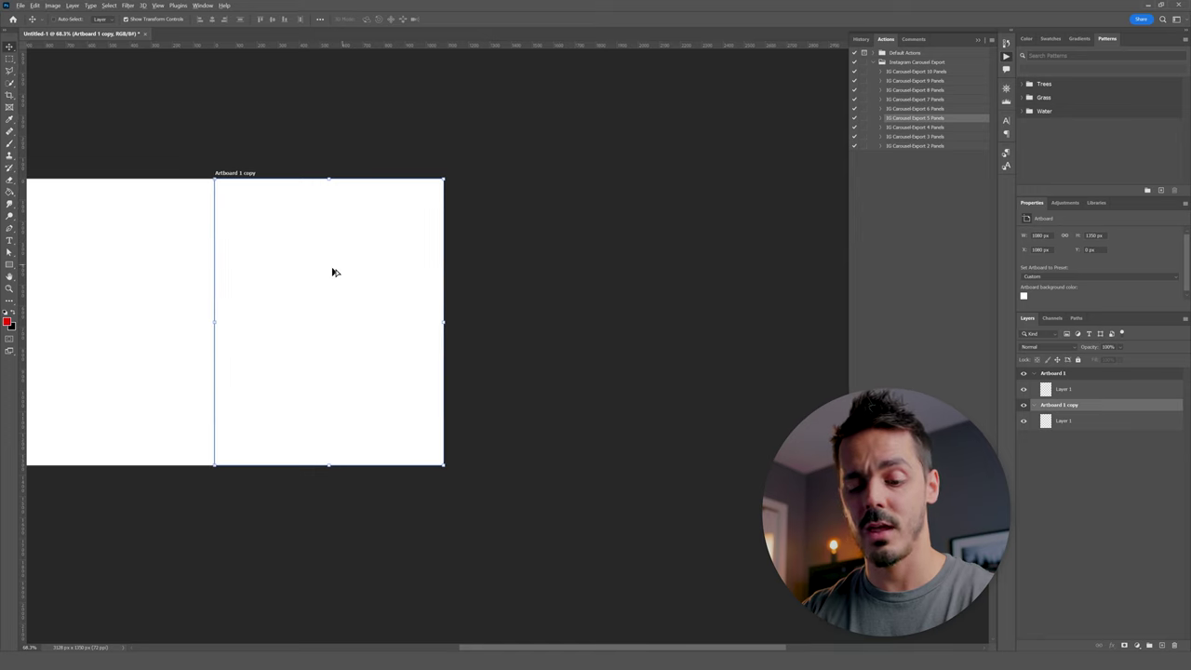
pyautogui.moveTo(303, 284); pyautogui.dragTo(530, 279)
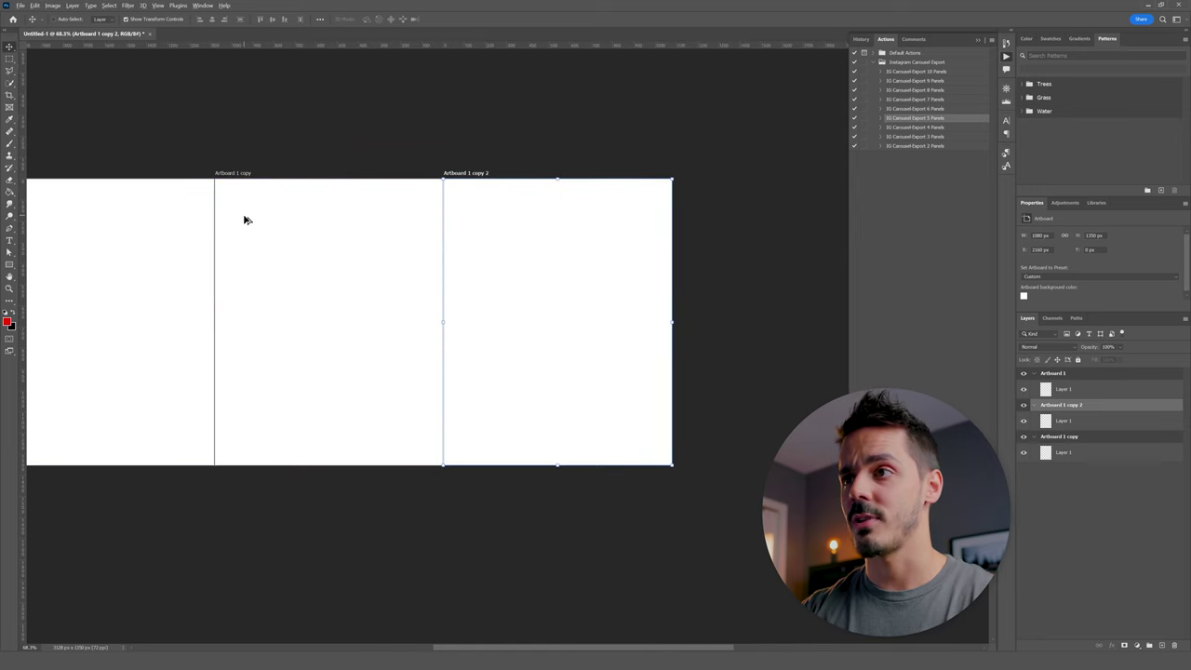
pyautogui.scroll(-2, 245, 218)
pyautogui.moveTo(442, 266); pyautogui.dragTo(684, 241)
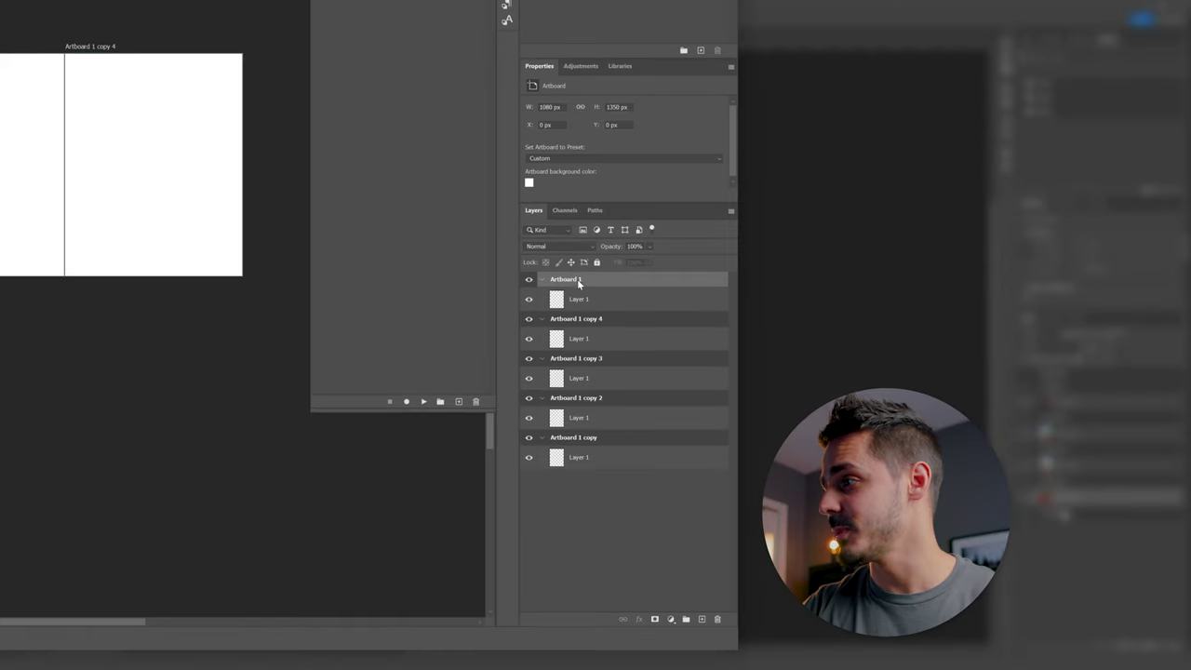
# Duplicate Artboard 1 as a new artboard named Artboard 0.
pyautogui.rightClick(578, 284)
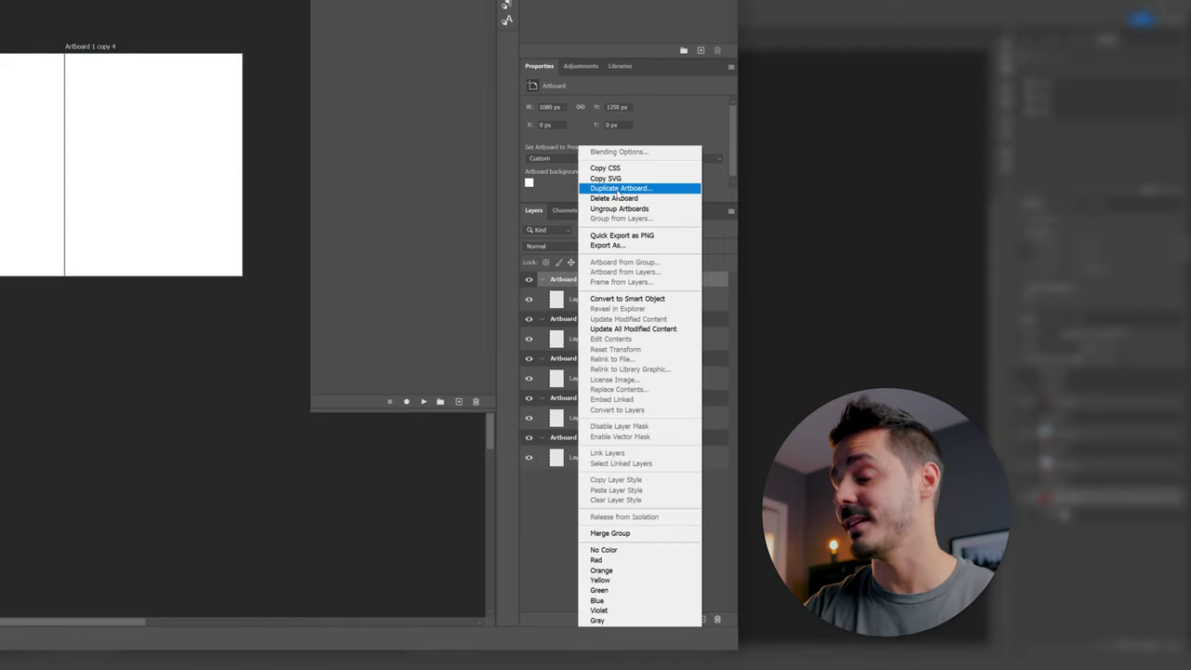
pyautogui.click(617, 189)
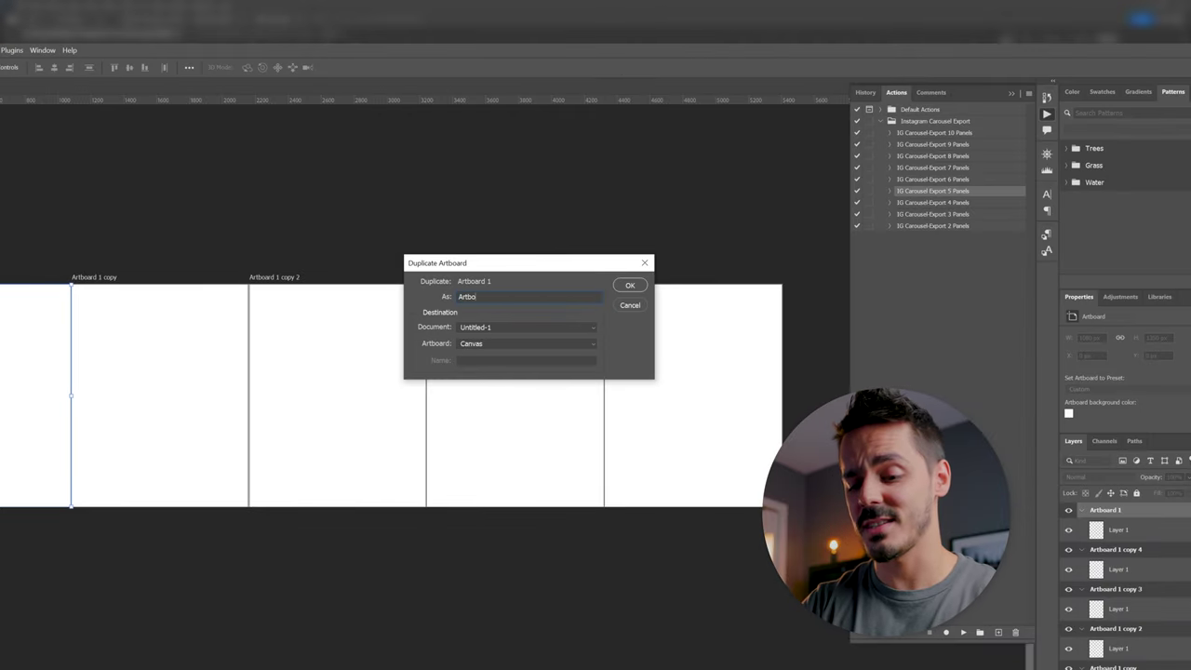
pyautogui.press('Return')
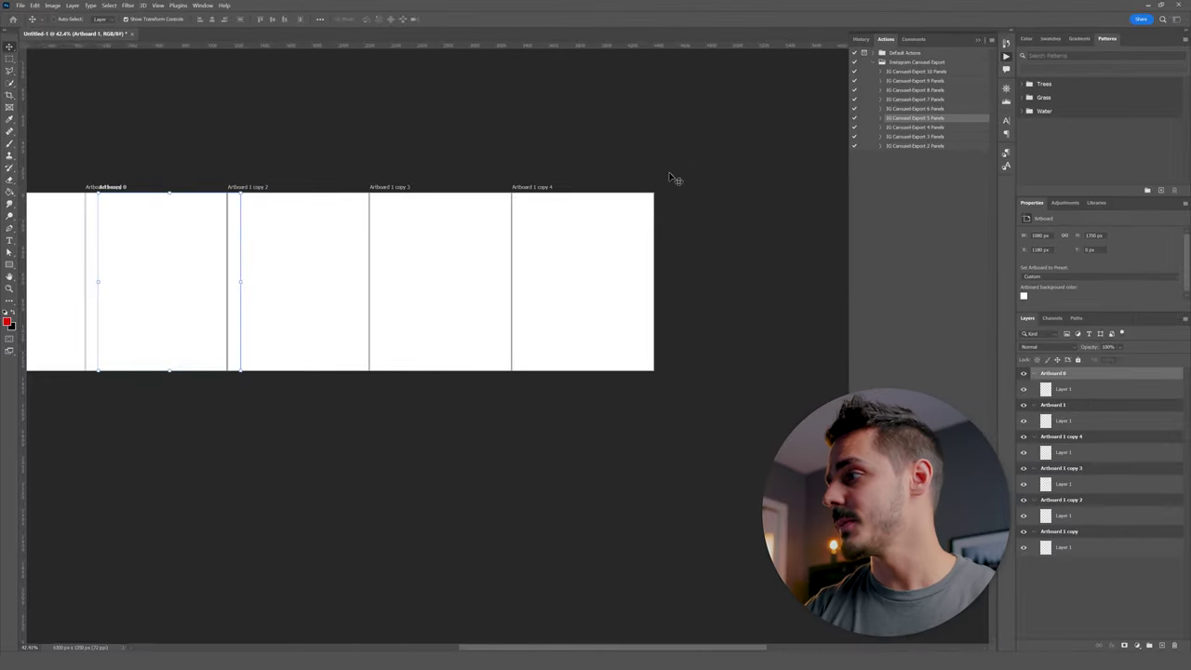
# Stretch Artboard 0 to 5400 px wide so it spans all five artboards.
pyautogui.moveTo(292, 226); pyautogui.dragTo(522, 184)
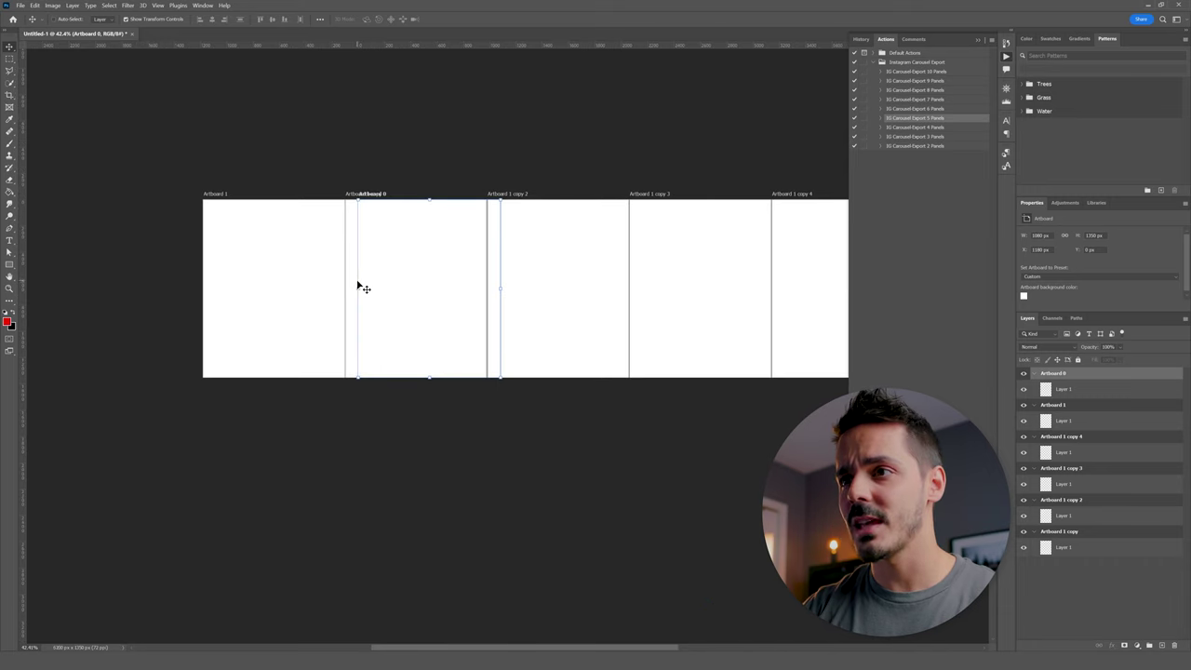
pyautogui.moveTo(357, 288); pyautogui.dragTo(203, 288)
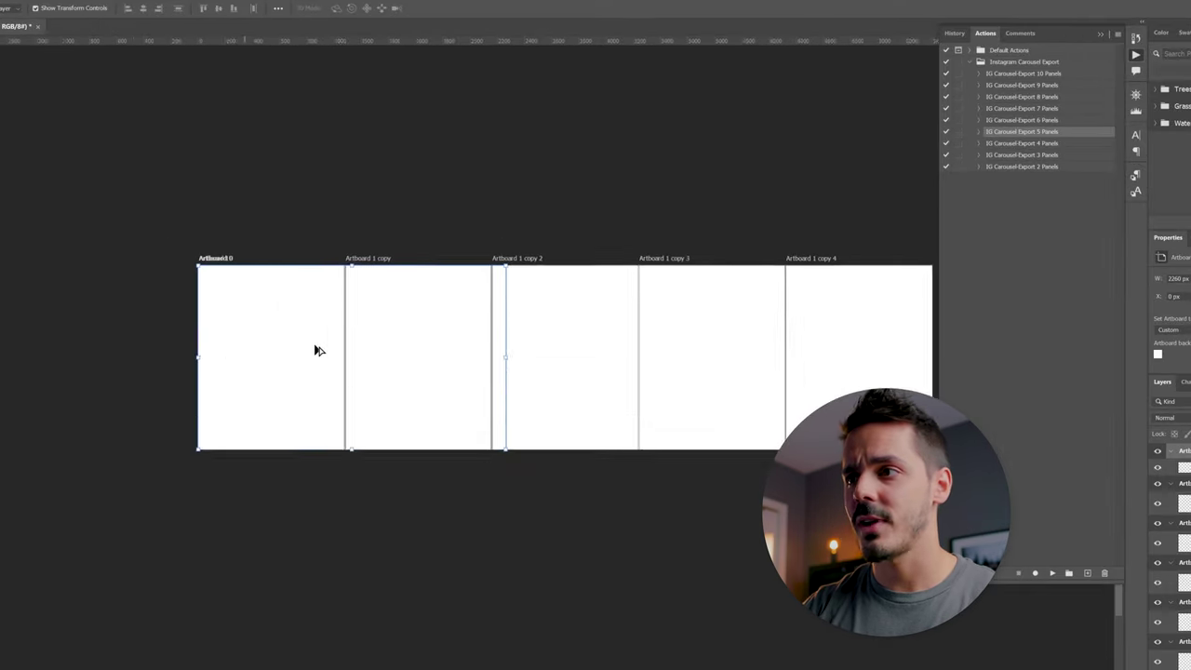
pyautogui.scroll(-2, 346, 285)
pyautogui.moveTo(446, 353); pyautogui.dragTo(729, 350)
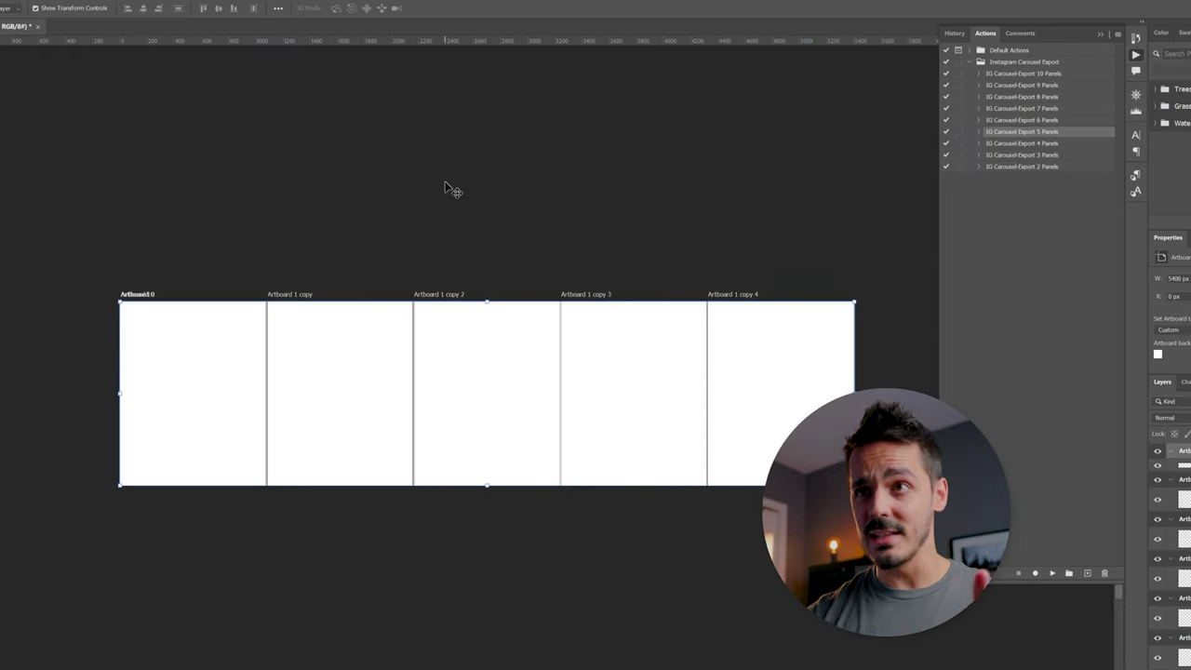
# Close the Untitled-1 document and bring the carousel template's artboards into view.
pyautogui.click(37, 27)
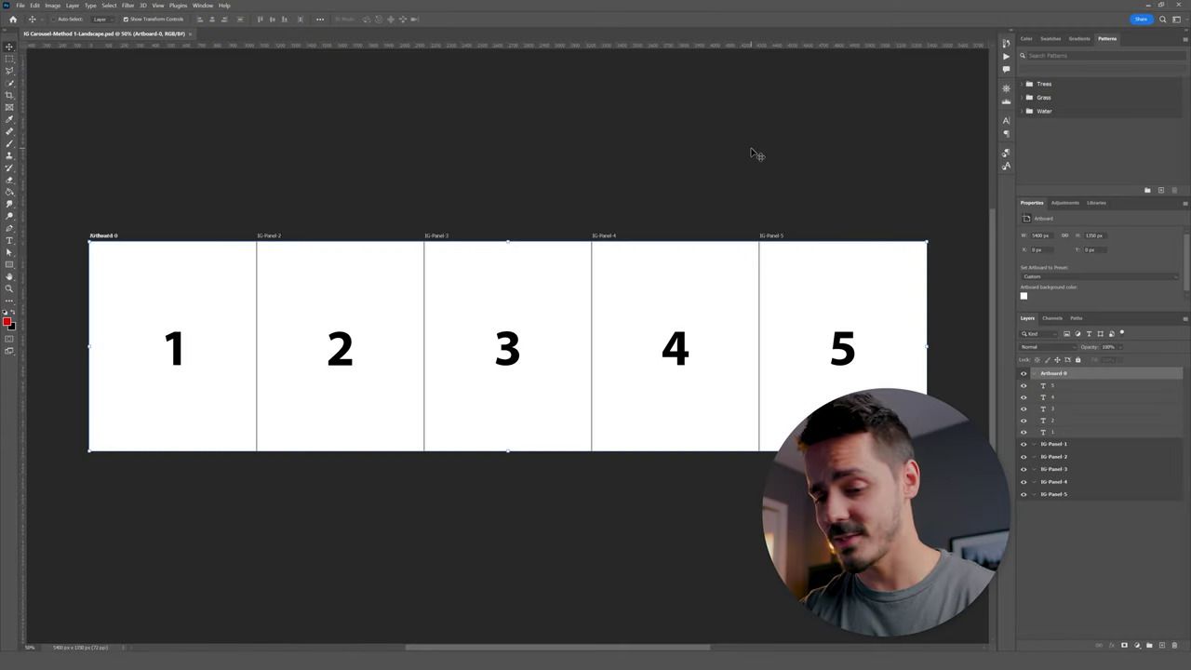
pyautogui.scroll(-2, 623, 192)
pyautogui.hscroll(-2, 630, 152)
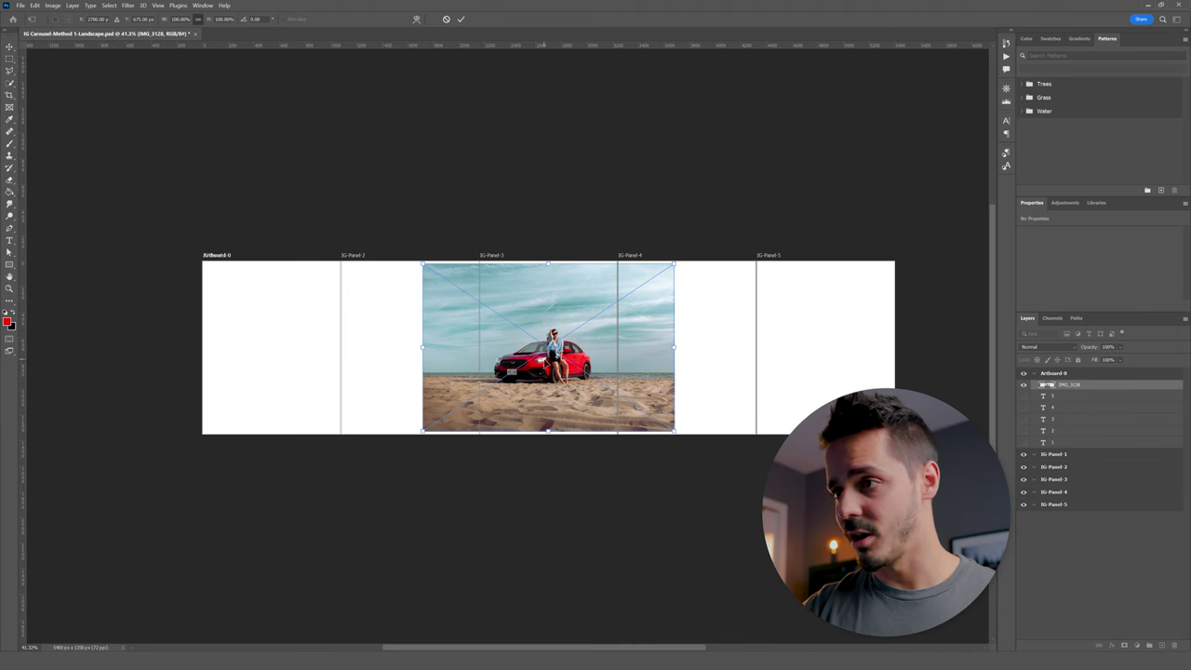
# Stretch IMG_3128 from the left edge to the IG-Panel-4 edge and apply a 26.3 px Gaussian Blur.
pyautogui.moveTo(545, 363); pyautogui.dragTo(346, 396)
pyautogui.moveTo(453, 349); pyautogui.dragTo(478, 348)
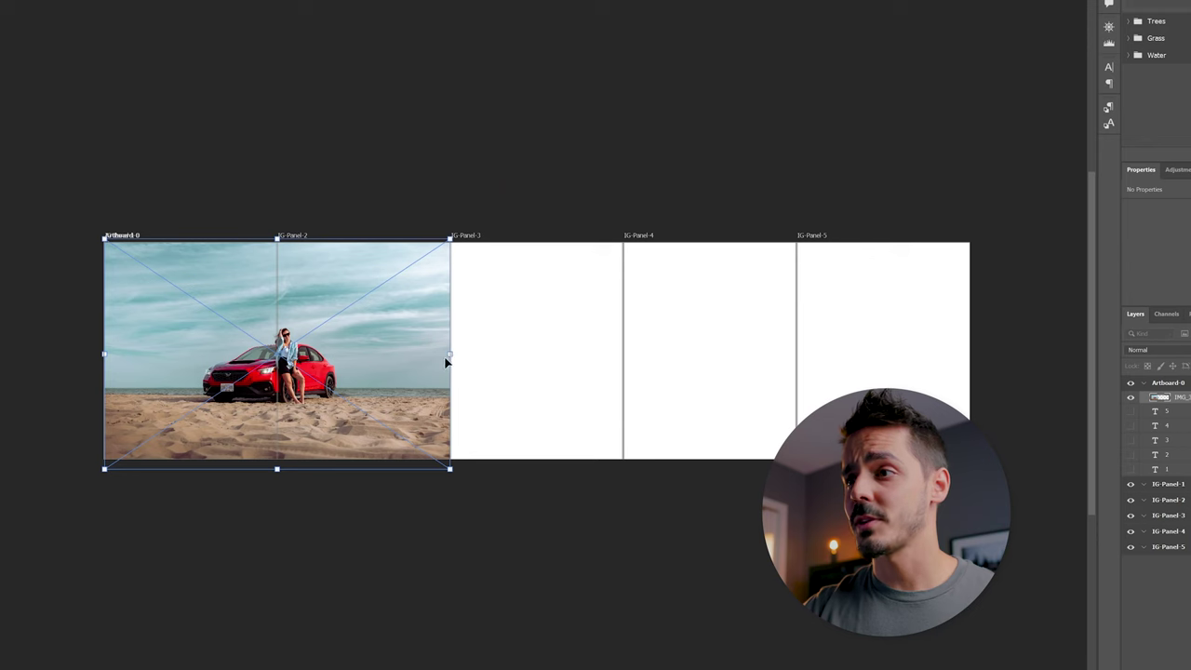
pyautogui.moveTo(450, 358); pyautogui.dragTo(623, 355)
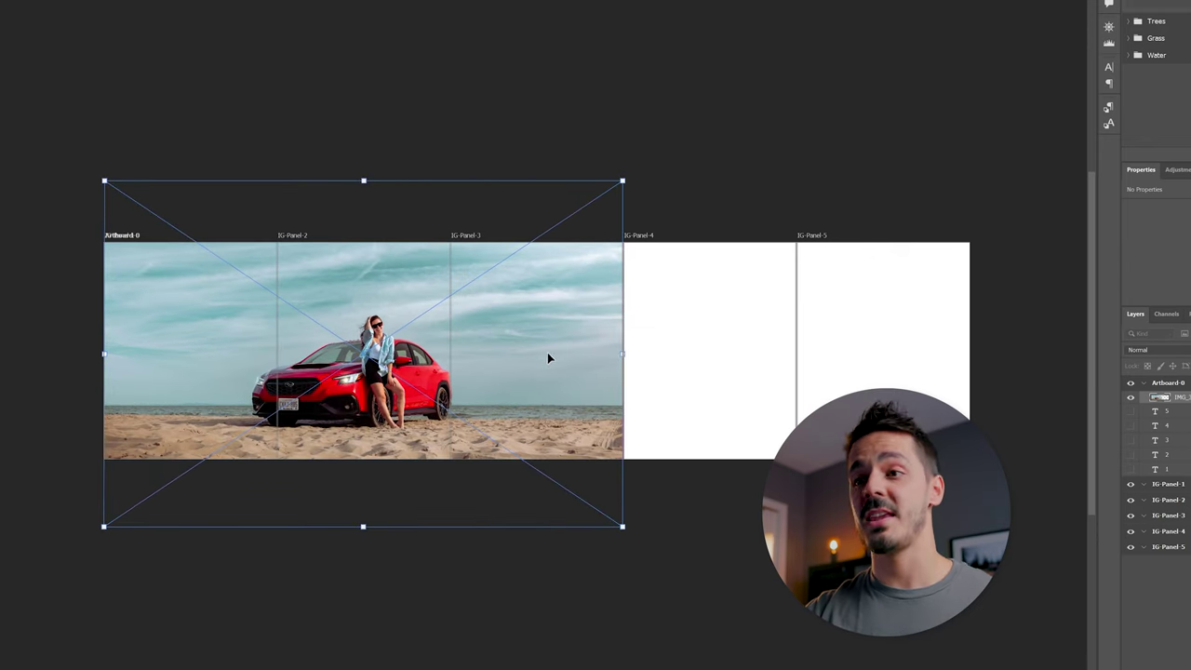
pyautogui.moveTo(548, 358); pyautogui.dragTo(548, 348)
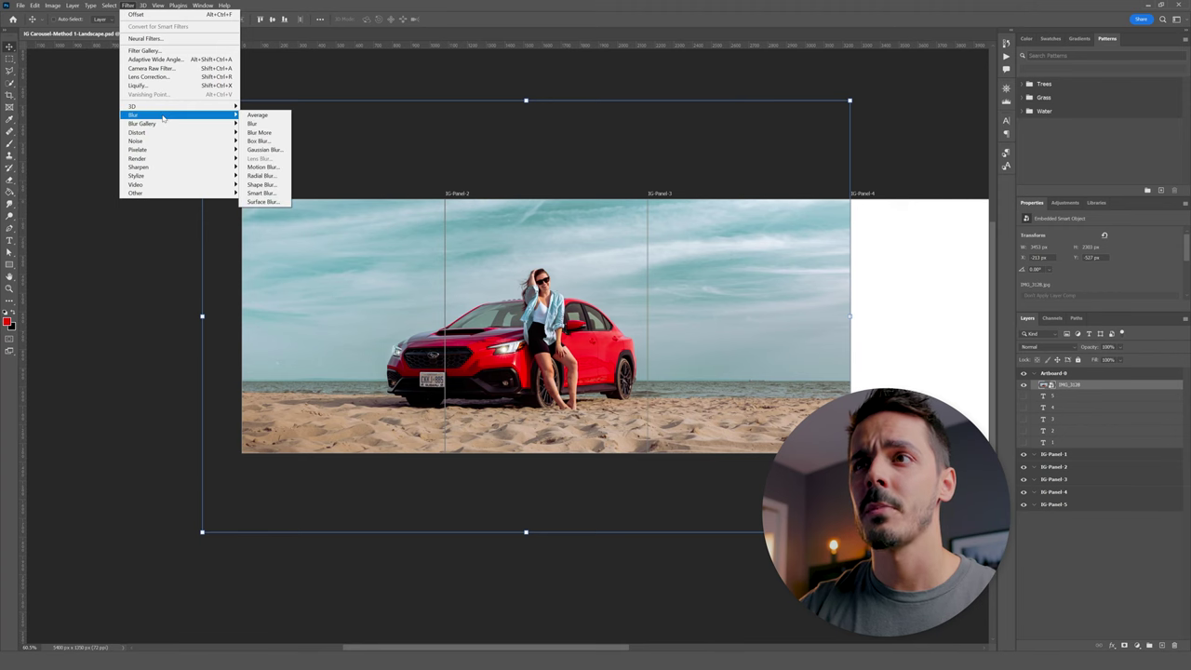
pyautogui.click(264, 151)
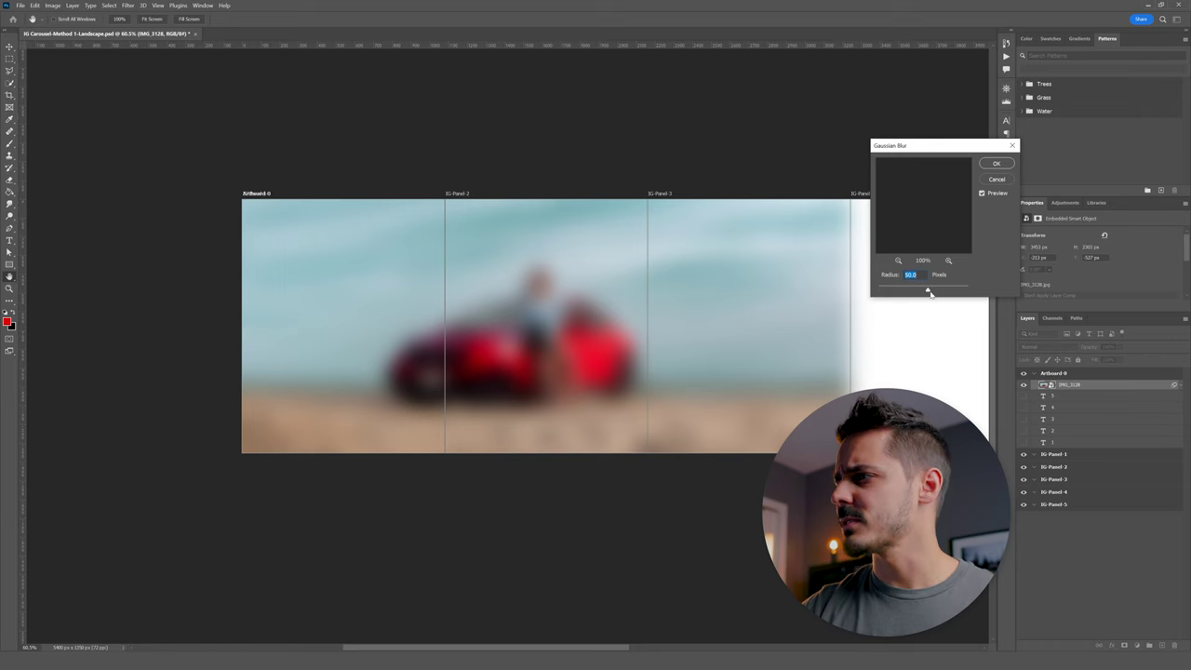
pyautogui.moveTo(920, 291); pyautogui.dragTo(919, 289)
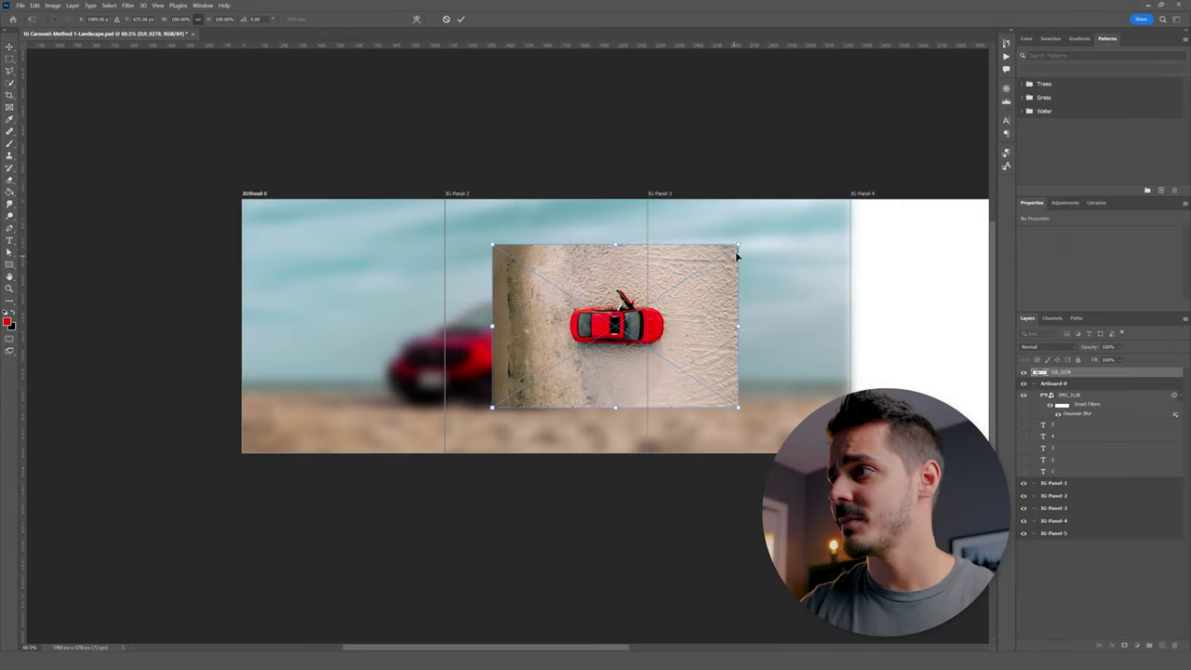
# Place the woman-in-car photo on the left panel and enlarge it slightly.
pyautogui.moveTo(737, 256); pyautogui.dragTo(352, 333)
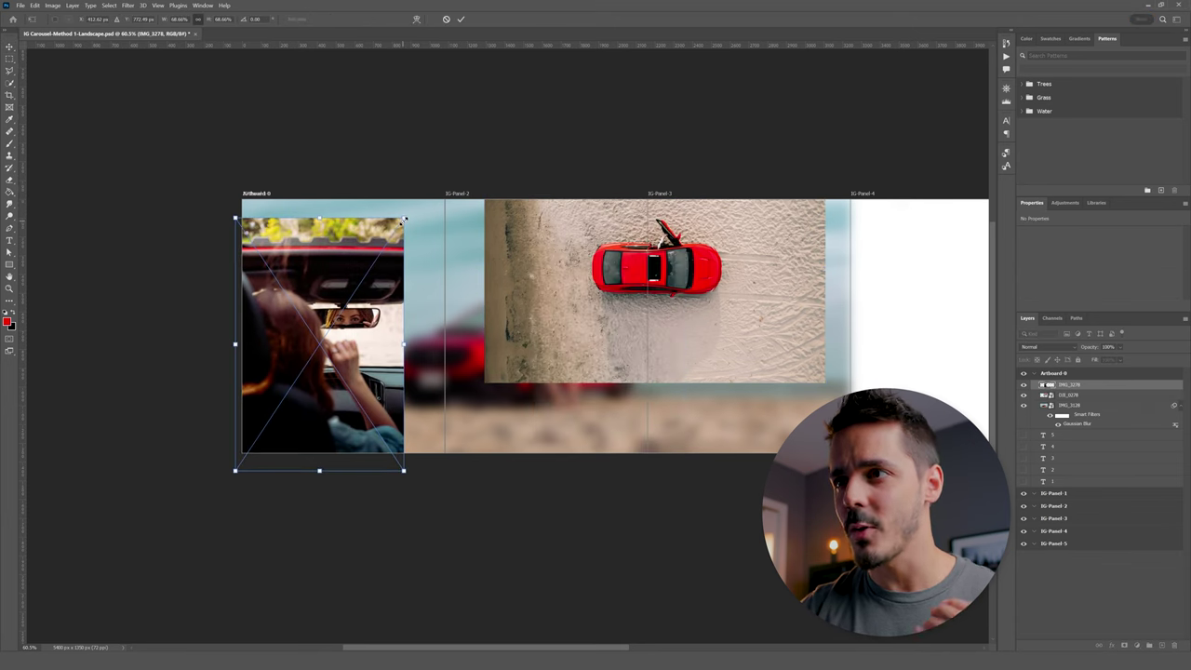
pyautogui.moveTo(404, 345); pyautogui.dragTo(479, 316)
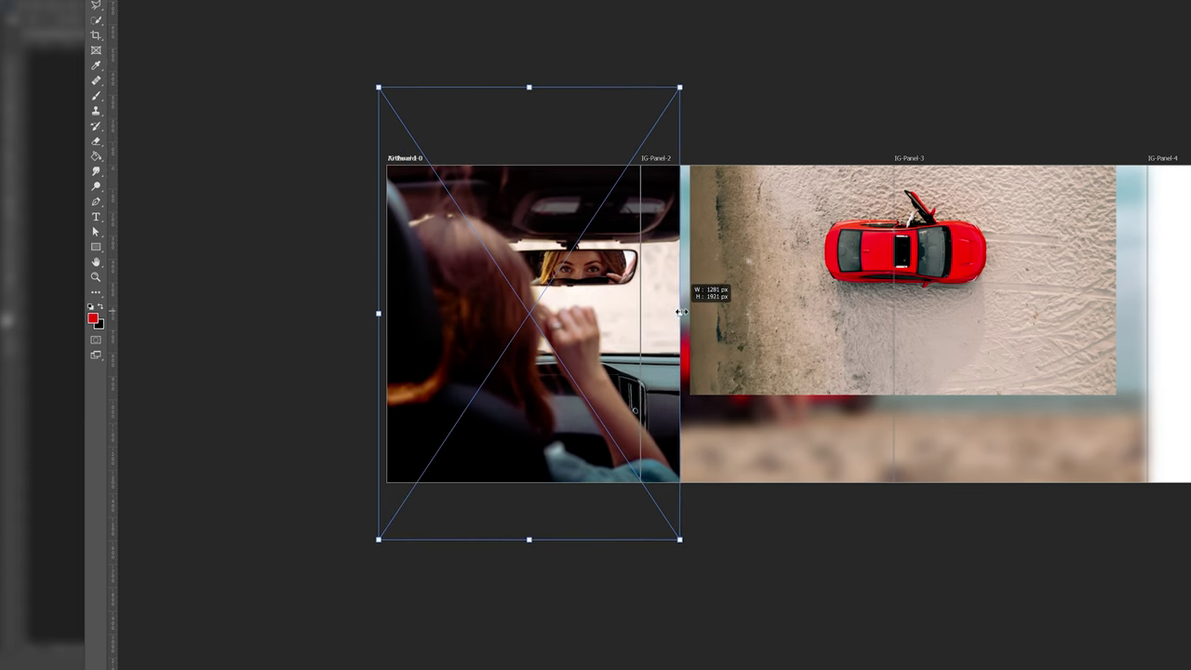
pyautogui.moveTo(680, 312); pyautogui.dragTo(673, 312)
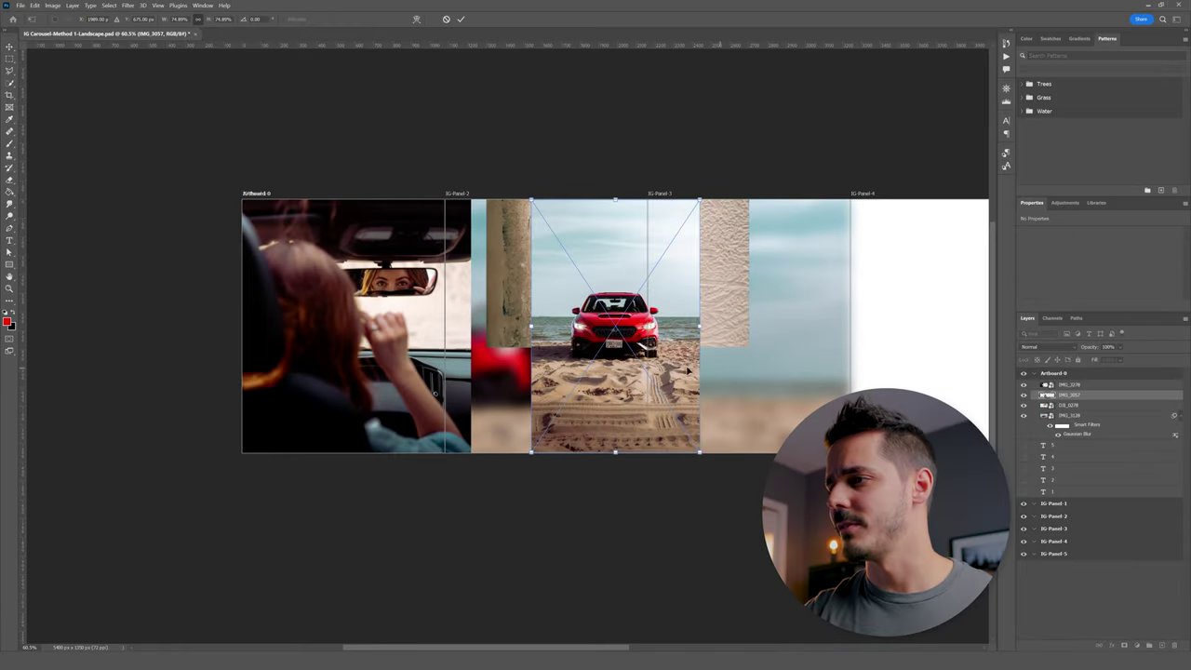
# Position the front-view car photo higher on the right and the top-down car lower in the middle.
pyautogui.moveTo(611, 319); pyautogui.dragTo(766, 323)
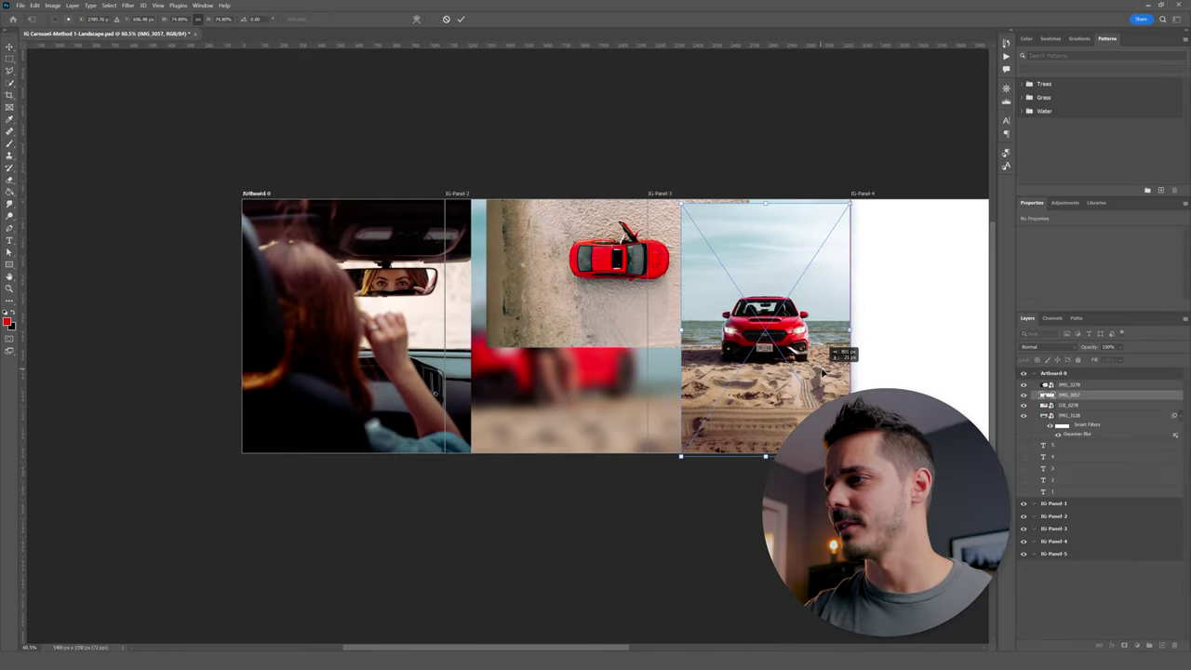
pyautogui.press('Return')
pyautogui.press('m')
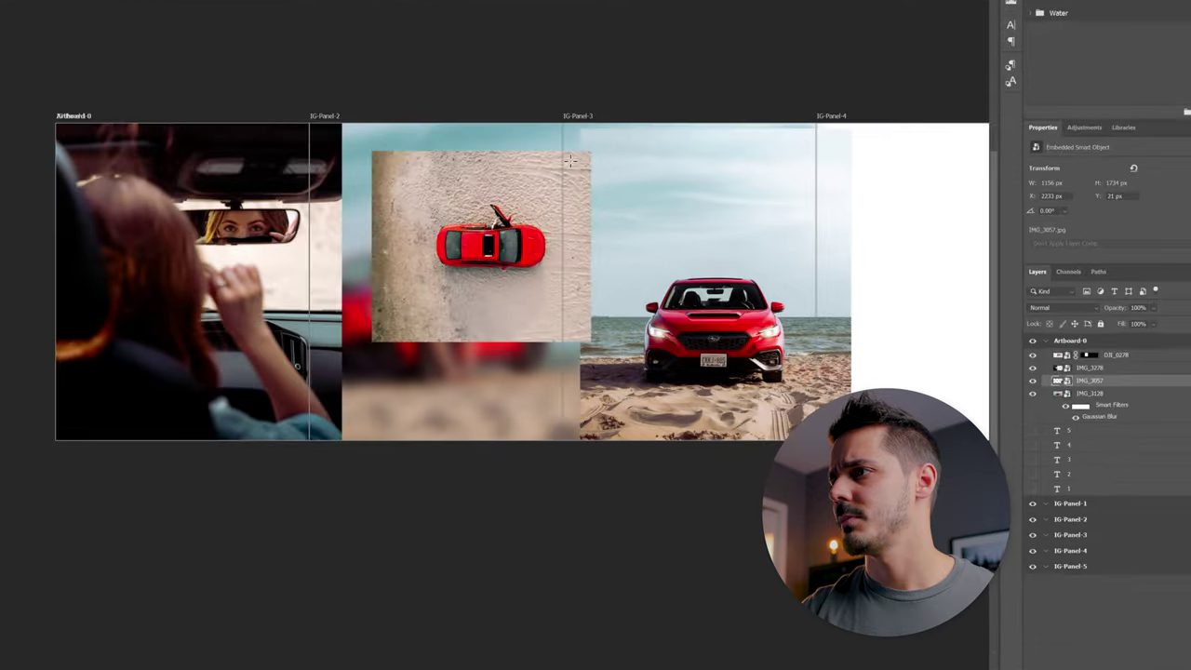
pyautogui.click(842, 341)
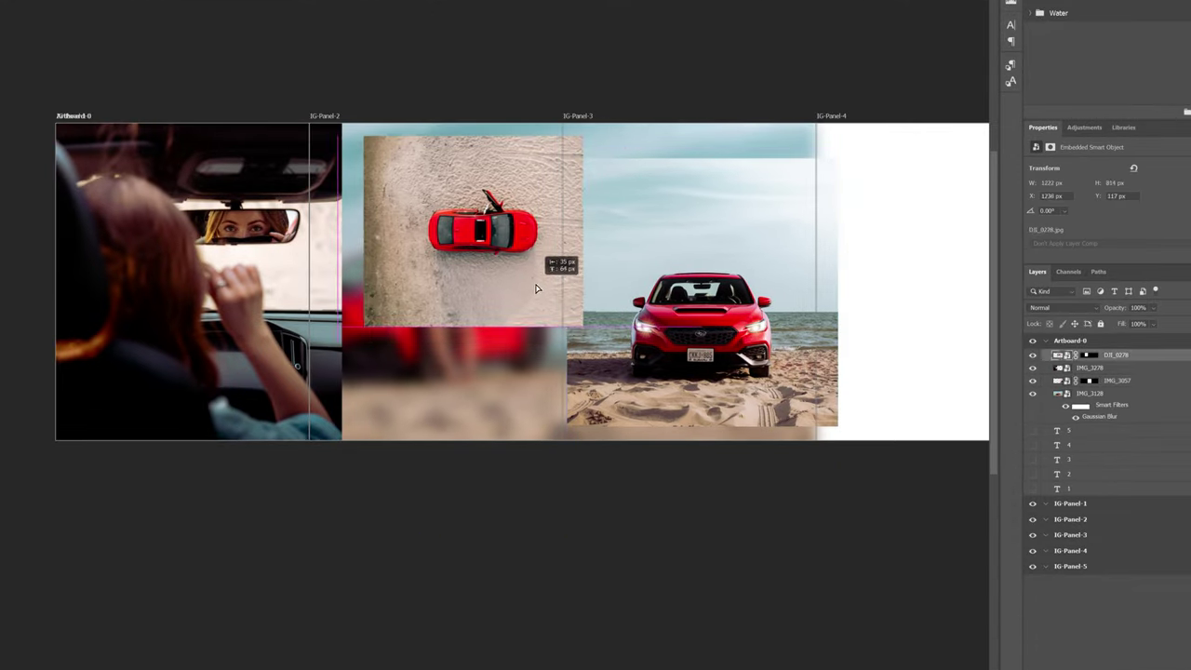
pyautogui.moveTo(539, 285); pyautogui.dragTo(793, 296)
pyautogui.moveTo(552, 375); pyautogui.dragTo(547, 368)
pyautogui.moveTo(580, 47); pyautogui.dragTo(596, 78)
pyautogui.click(625, 534)
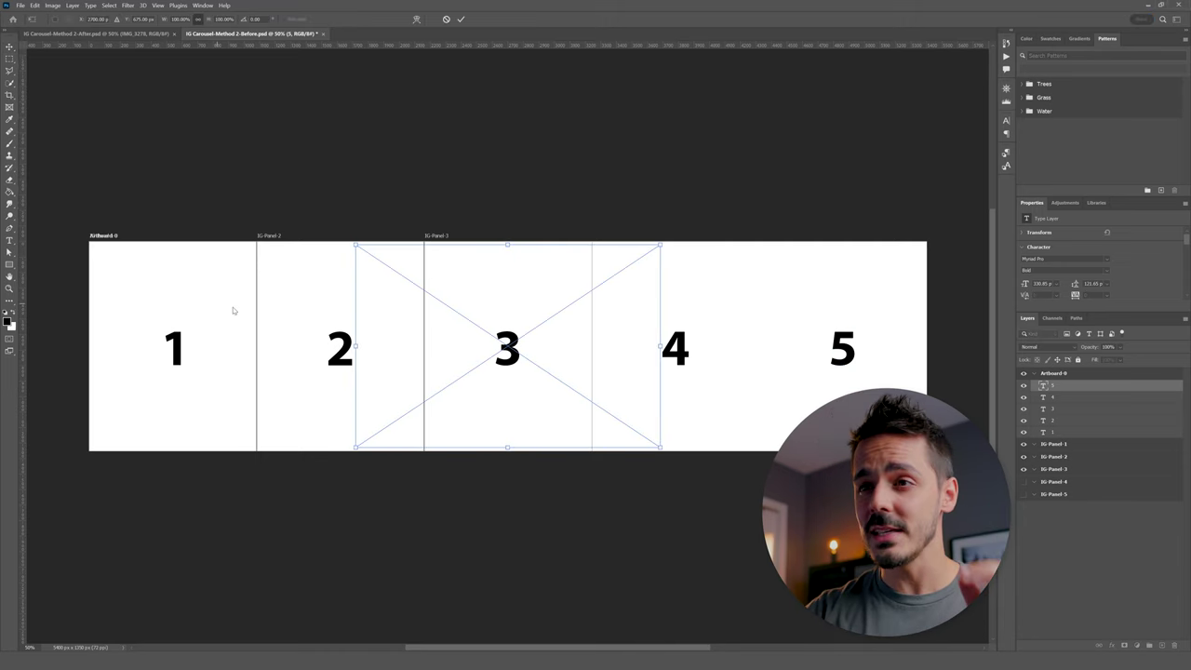
# Move IMG_3190-Edit onto panels 1–2, enlarge it, and add another car photo to the artboard.
pyautogui.moveTo(498, 307); pyautogui.dragTo(206, 308)
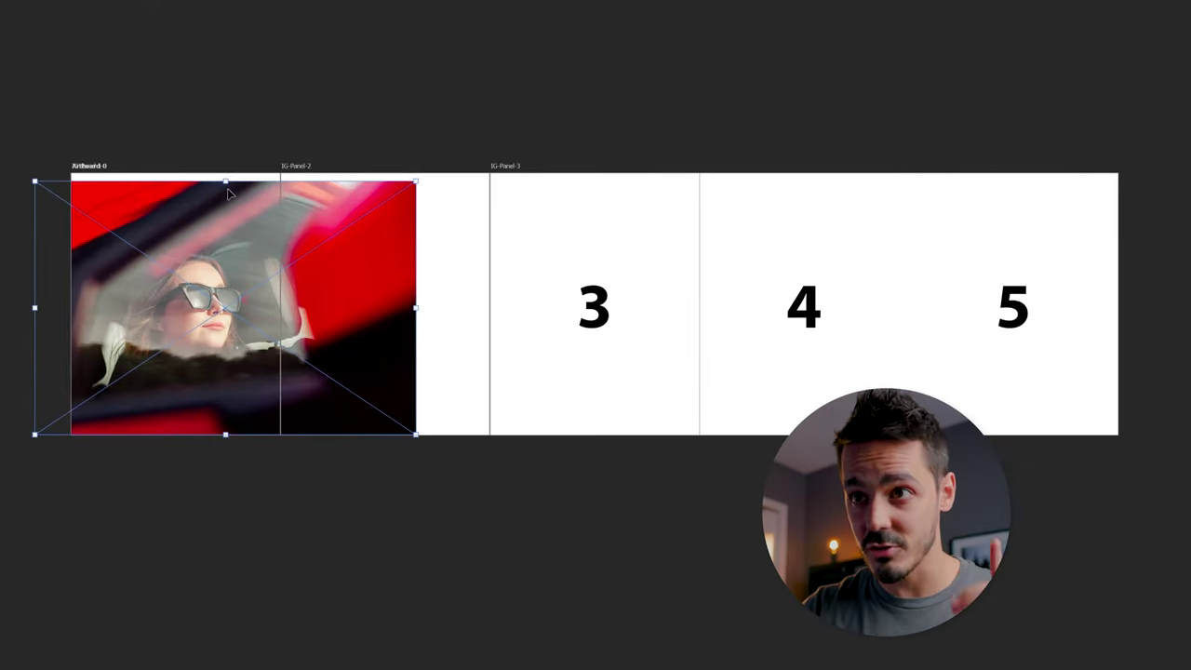
pyautogui.moveTo(213, 248); pyautogui.dragTo(214, 236)
pyautogui.moveTo(227, 166); pyautogui.dragTo(224, 160)
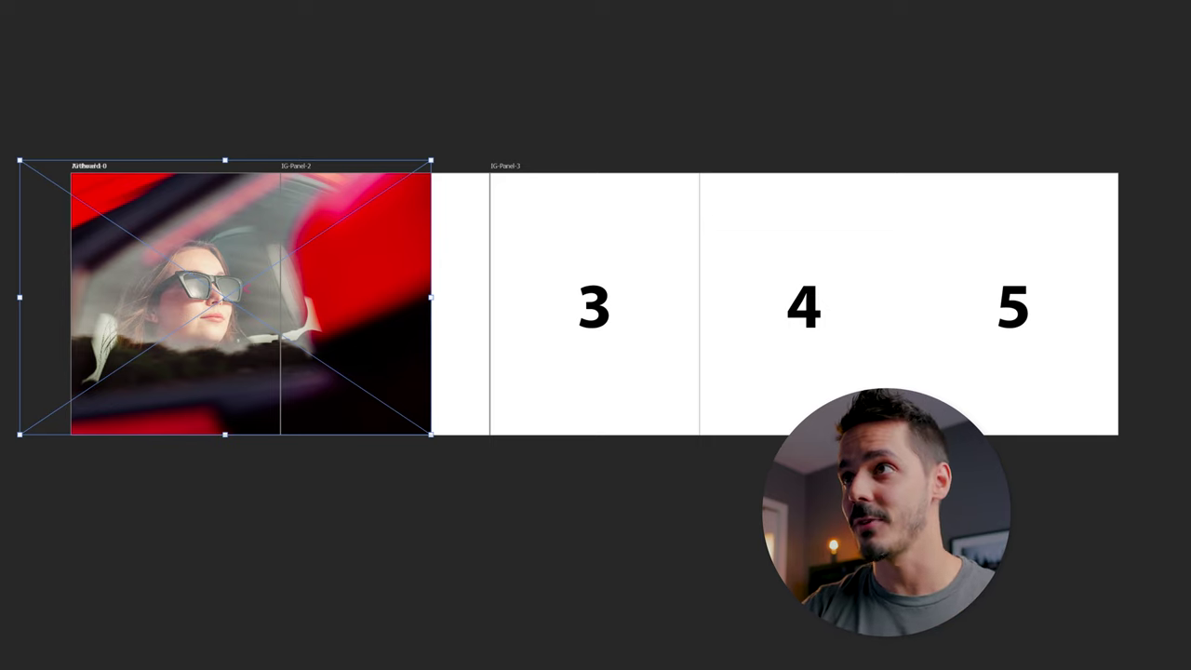
pyautogui.moveTo(571, 305); pyautogui.dragTo(437, 286)
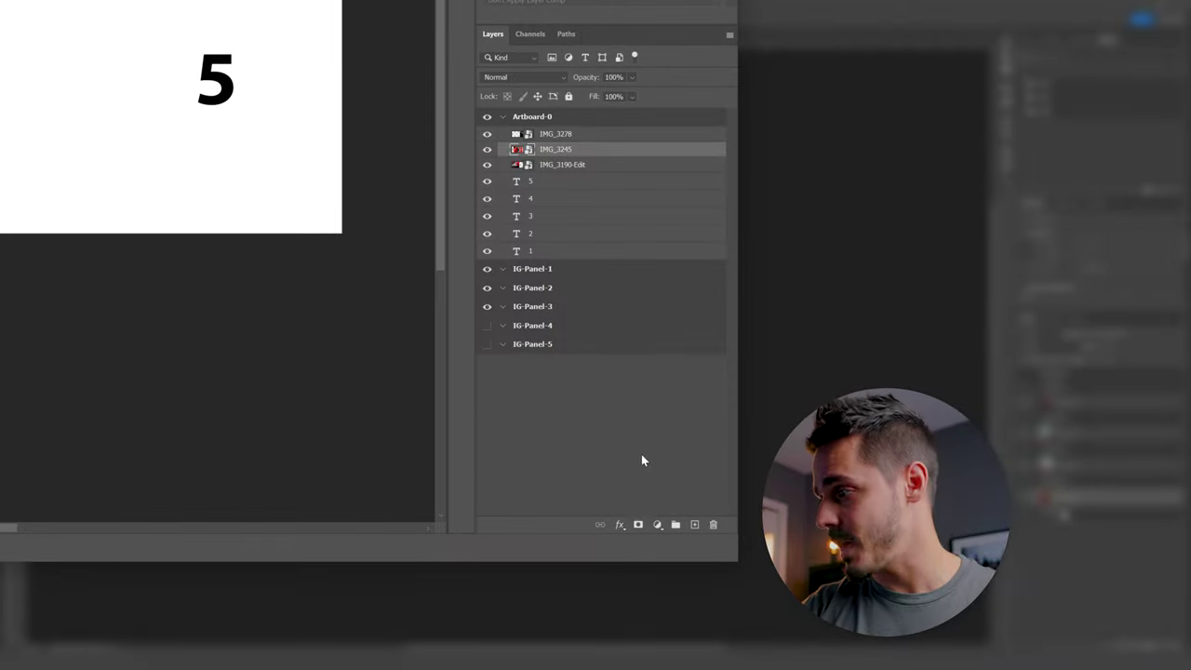
# Mask IMG_3245 with a 100% soft black brush to reveal the sunglasses woman on panel 1.
pyautogui.click(639, 525)
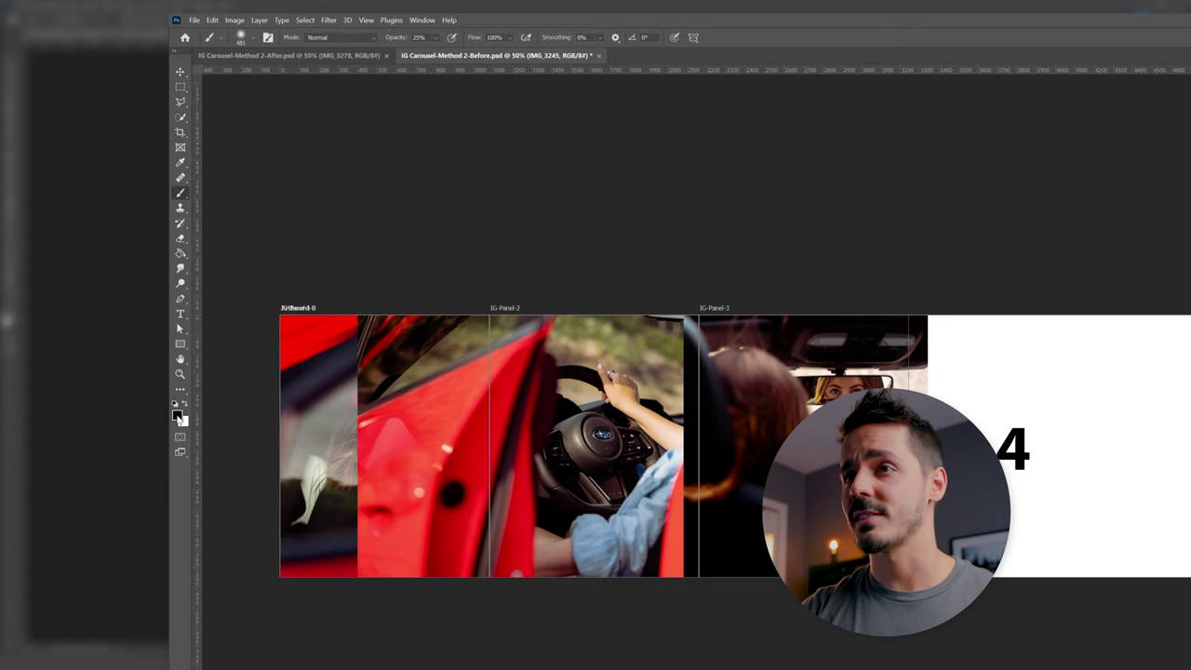
pyautogui.press('0')
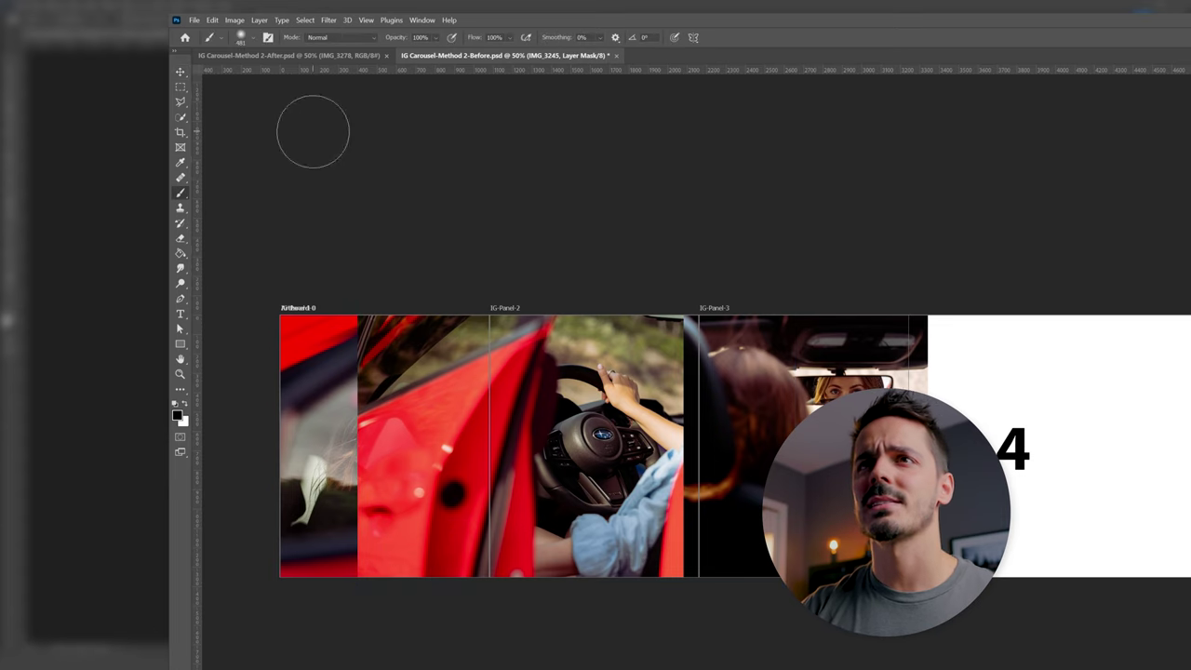
pyautogui.click(248, 37)
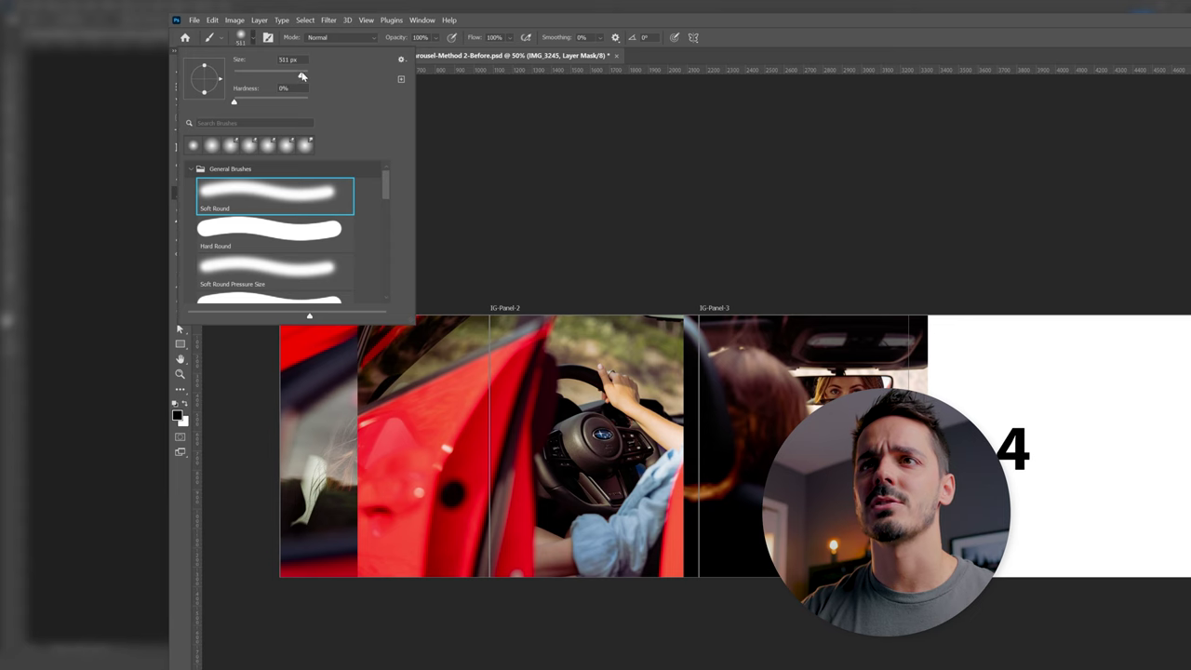
pyautogui.press('Return')
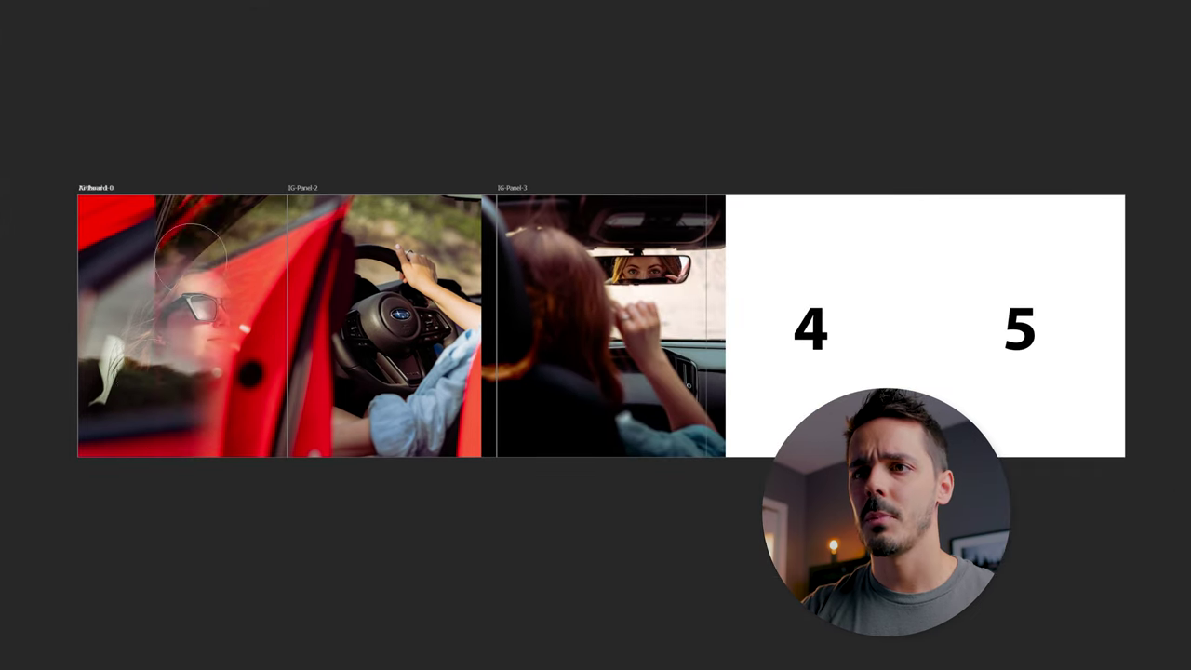
pyautogui.moveTo(177, 465)
pyautogui.mouseDown()
pyautogui.moveTo(245, 211)
pyautogui.moveTo(201, 409)
pyautogui.moveTo(306, 167)
pyautogui.moveTo(240, 343)
pyautogui.moveTo(213, 482)
pyautogui.mouseUp()
# Nudge the car-door photo slightly right and add a new empty layer above IMG_3245.
pyautogui.hotkey('ctrl', 't')
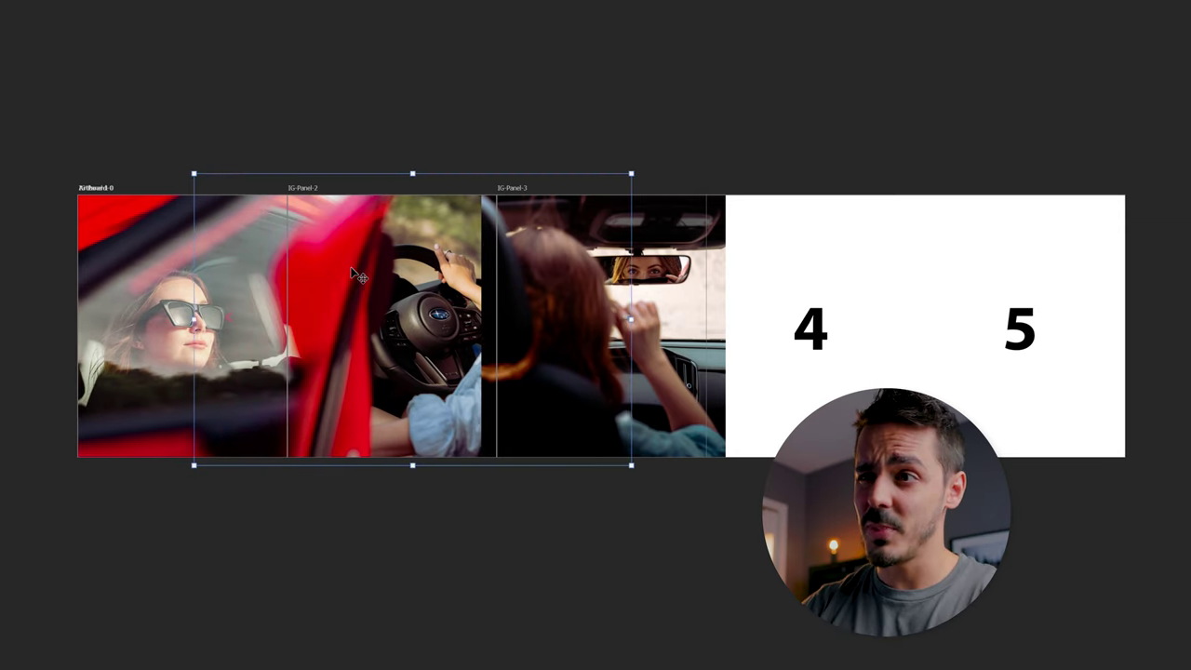
pyautogui.moveTo(358, 275); pyautogui.dragTo(365, 334)
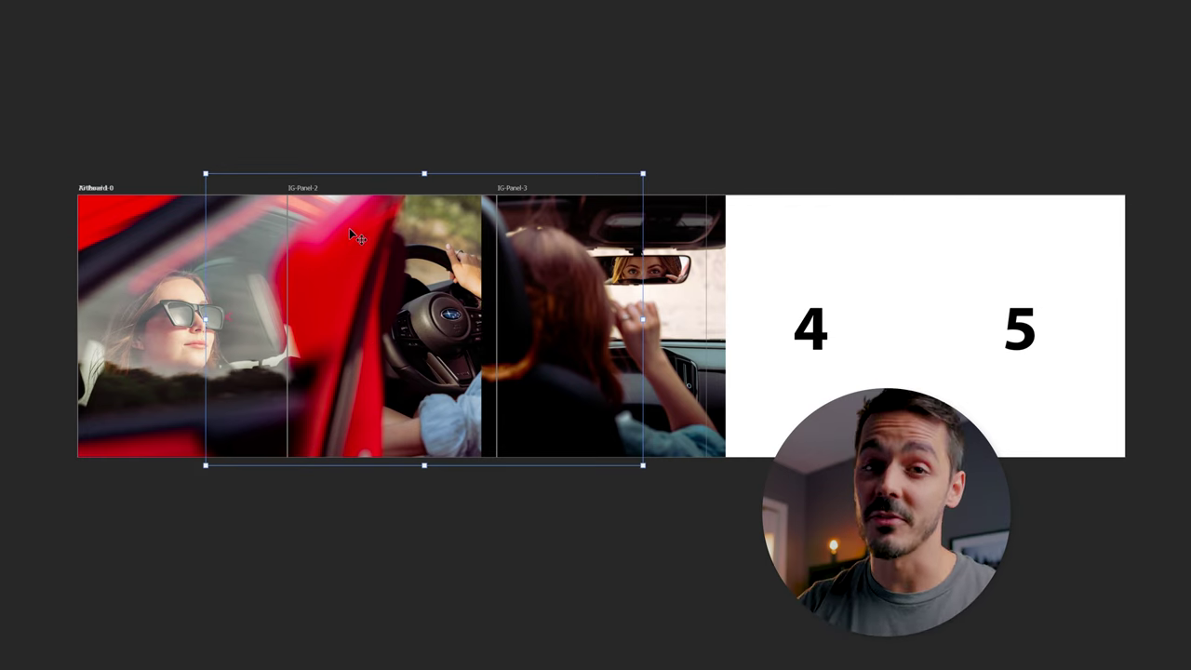
pyautogui.press('Return')
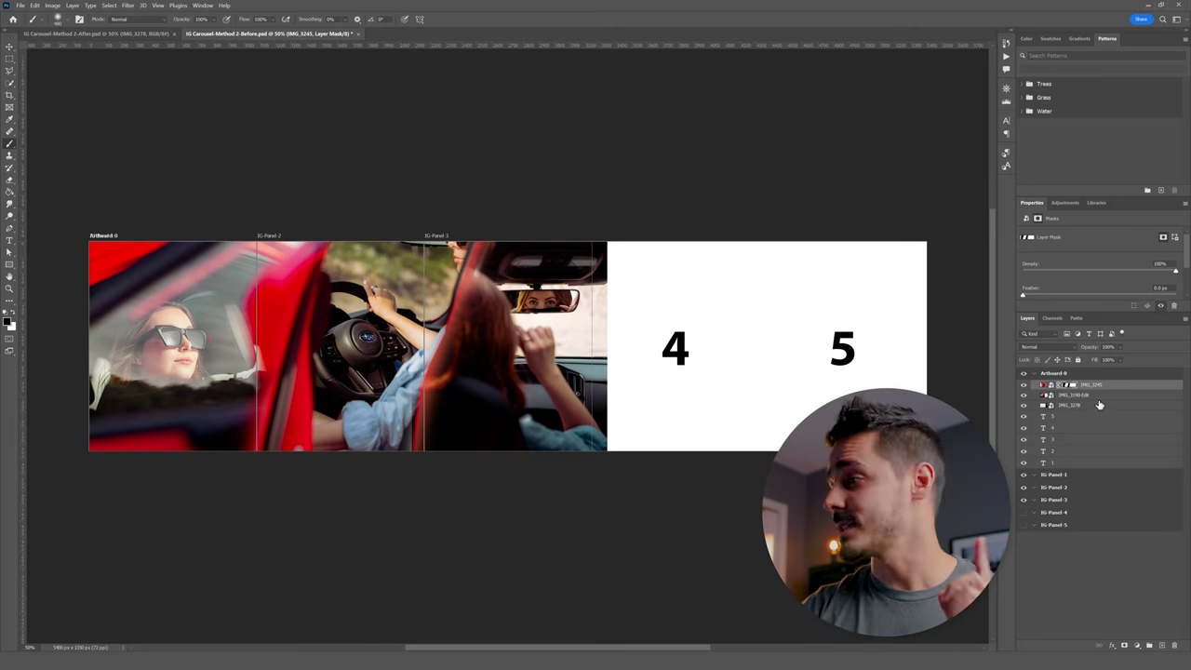
pyautogui.click(1161, 646)
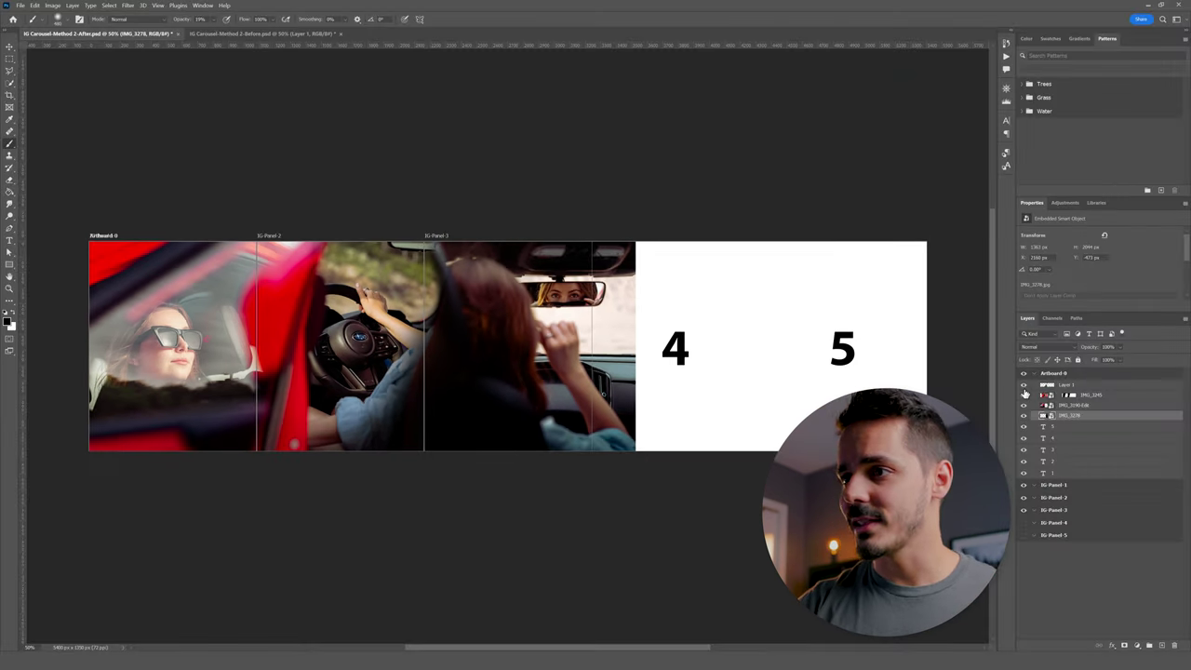
# Hide and show a layer again to compare the blend.
pyautogui.click(1024, 394)
pyautogui.click(1025, 395)
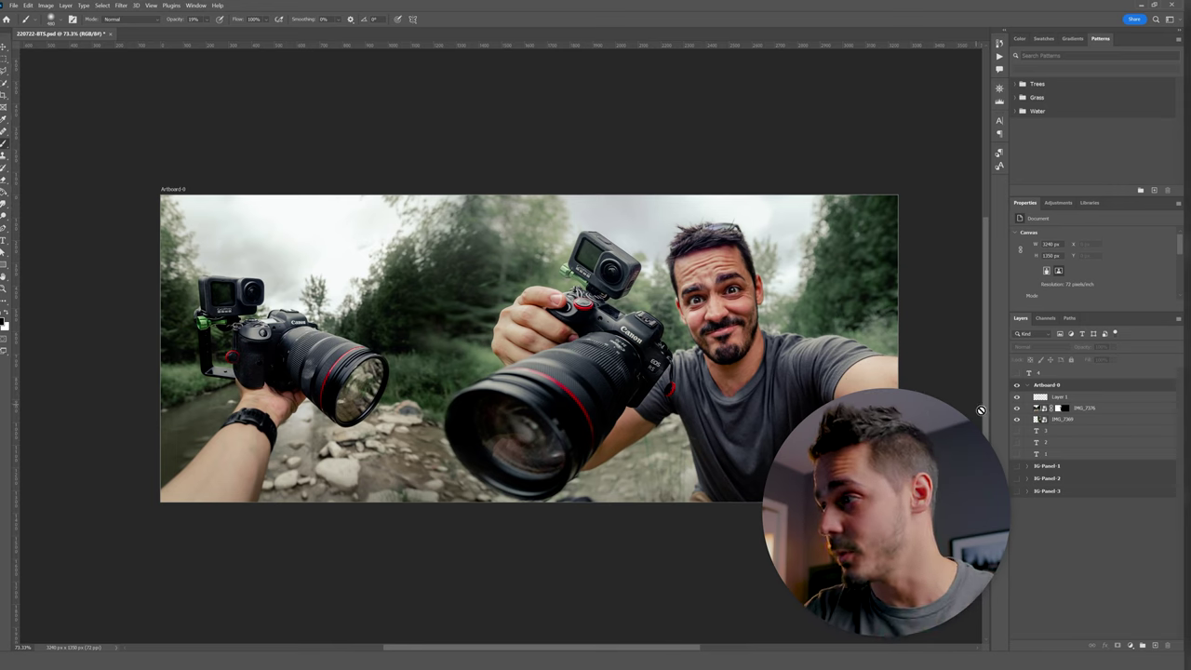
# Disable and re-enable the IMG_7376 mask to compare the two-camera photos.
pyautogui.keyDown('shift'); pyautogui.click(1060, 410); pyautogui.keyUp('shift')
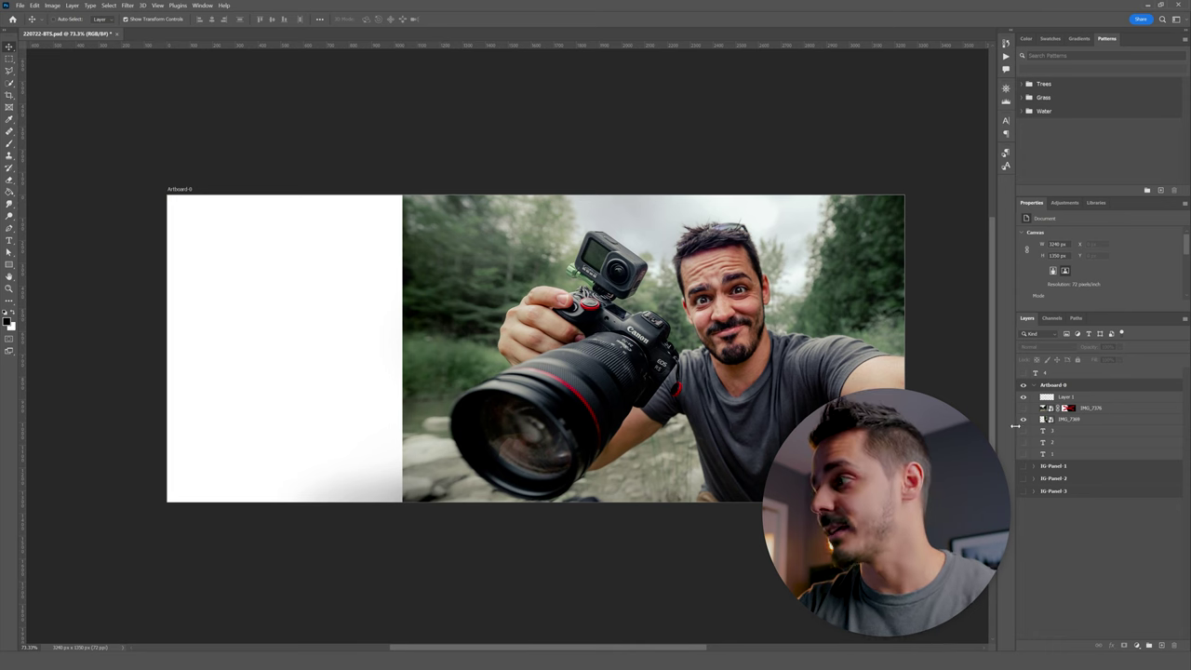
pyautogui.click(1023, 408)
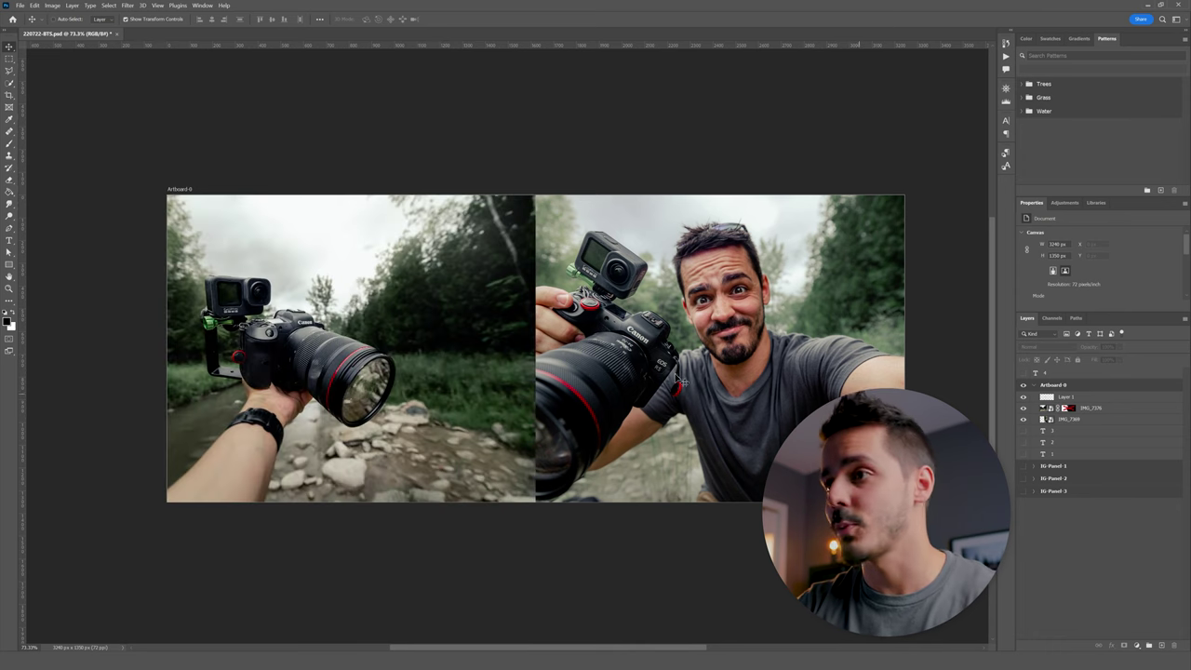
pyautogui.keyDown('shift'); pyautogui.click(1067, 409); pyautogui.keyUp('shift')
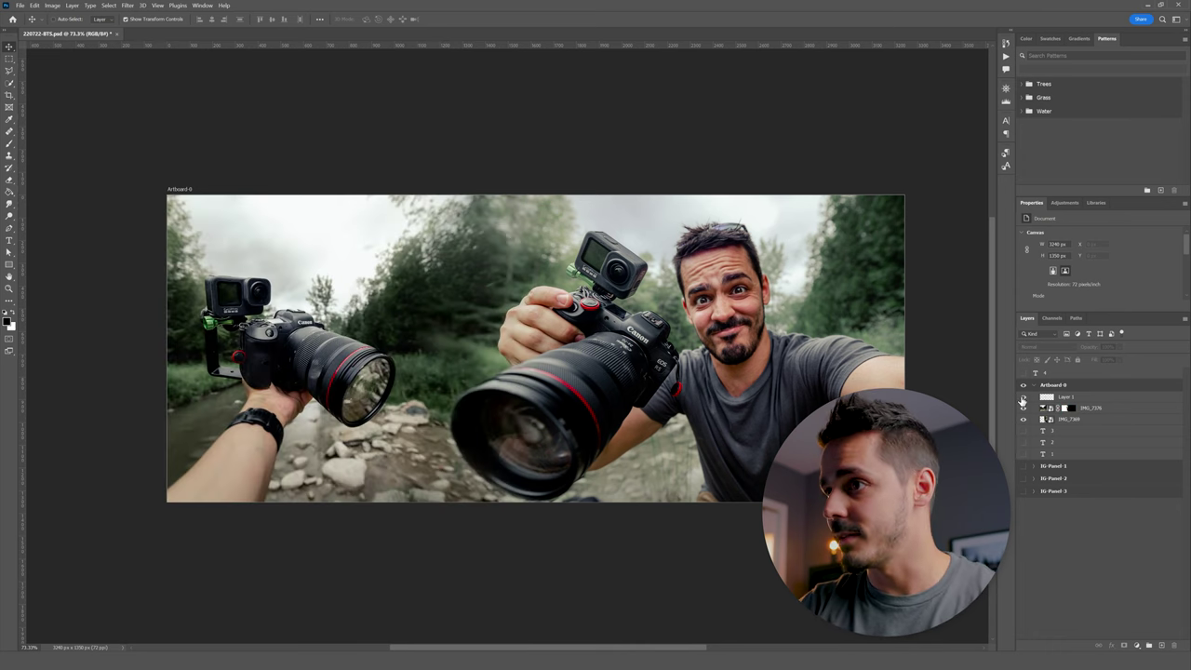
# Paint the IMG_7376 mask along the trees to blend the seam, then switch to white.
pyautogui.click(1070, 410)
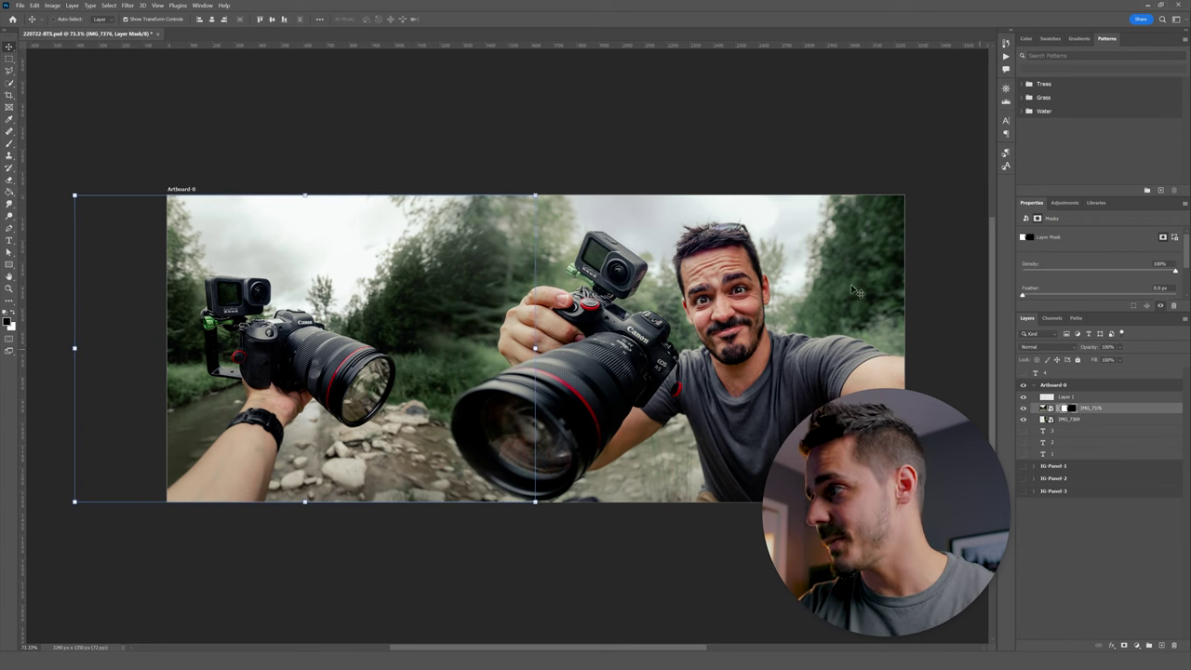
pyautogui.click(13, 144)
pyautogui.moveTo(338, 294)
pyautogui.mouseDown()
pyautogui.moveTo(465, 346)
pyautogui.moveTo(452, 332)
pyautogui.moveTo(394, 364)
pyautogui.moveTo(404, 344)
pyautogui.mouseUp()
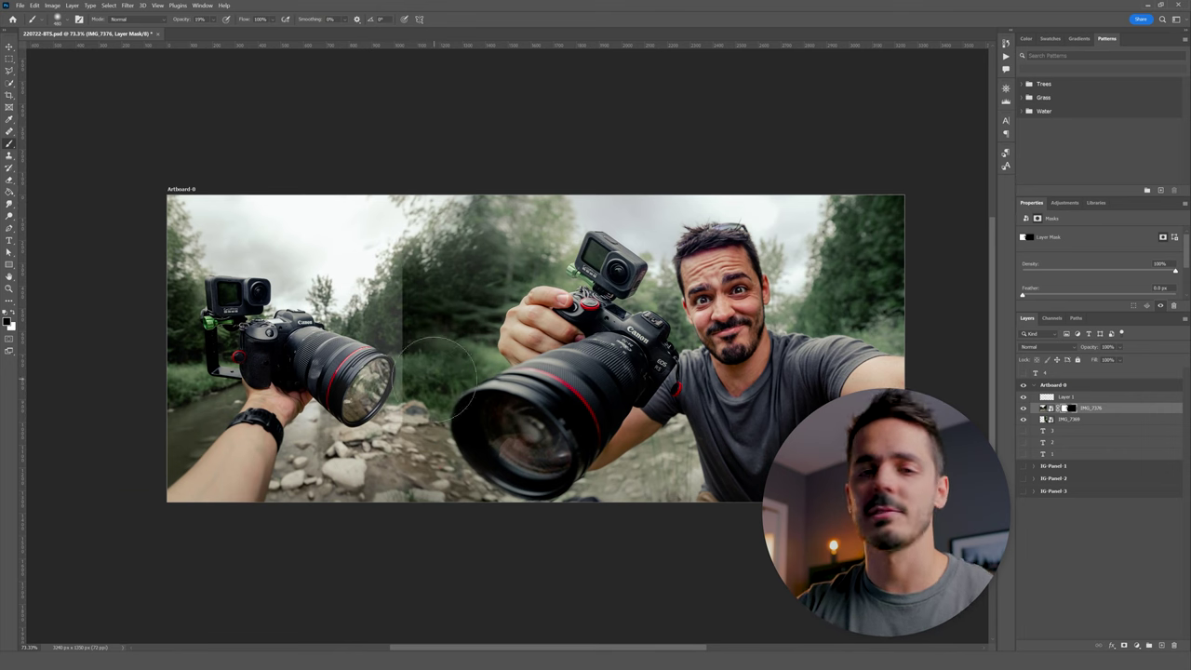
pyautogui.scroll(2, 361, 319)
pyautogui.scroll(2, 361, 319)
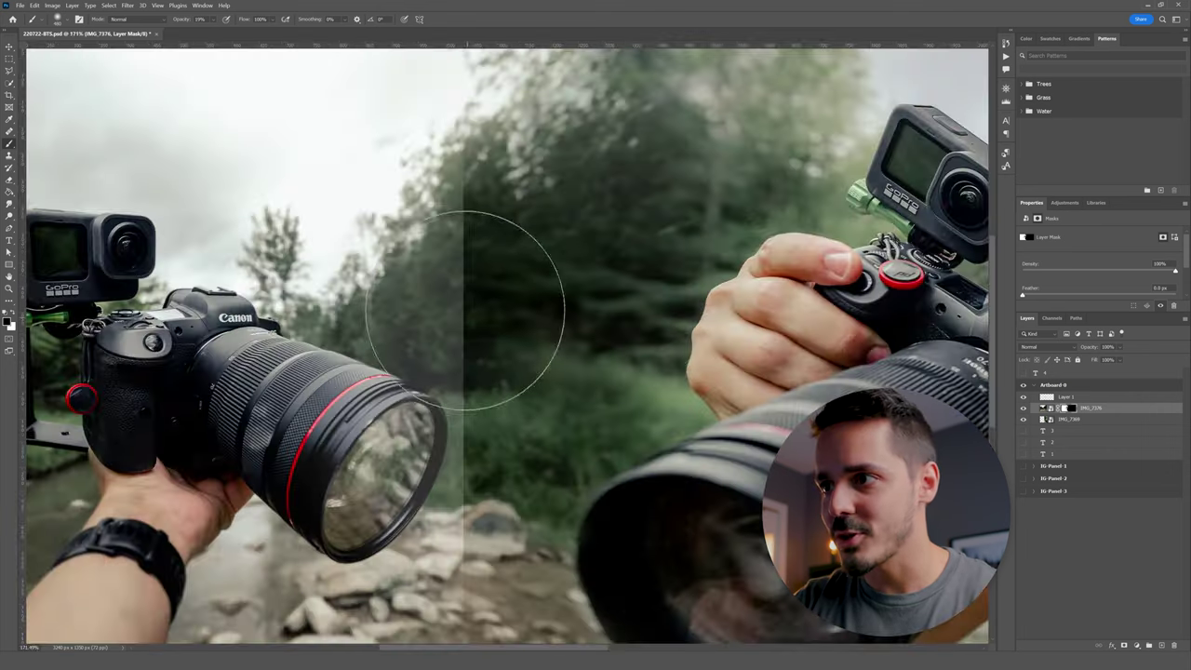
pyautogui.scroll(-2, 465, 306)
pyautogui.click(13, 314)
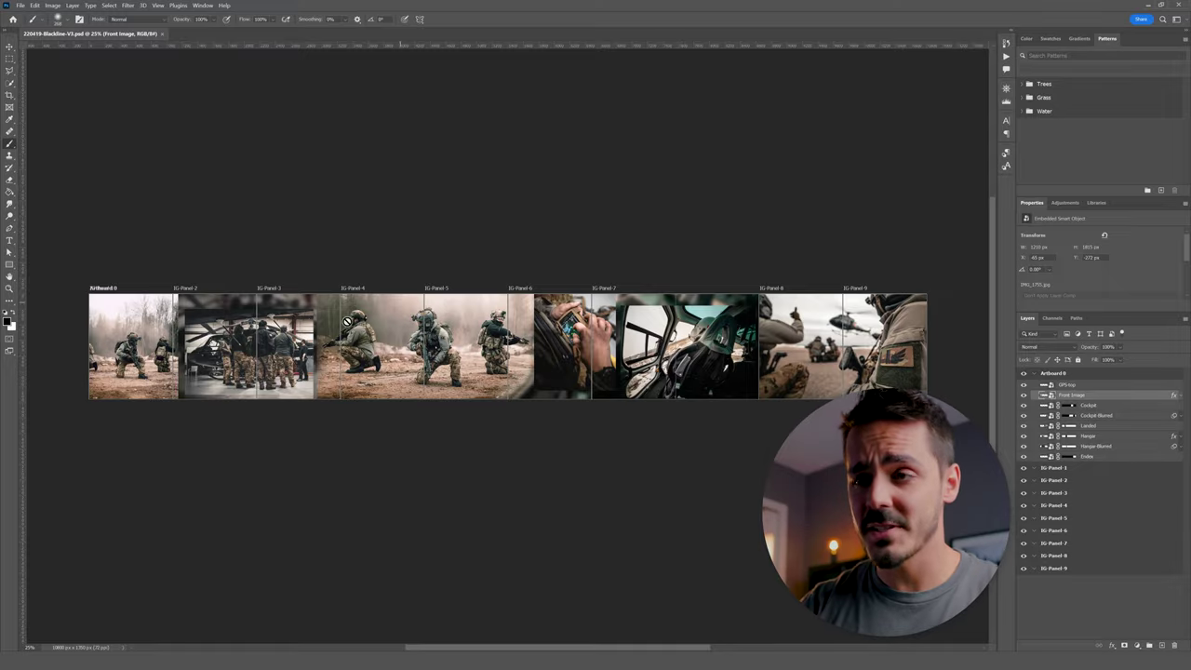
# Zoom into the Blackline carousel artboard to inspect the hangar helicopter across panels 2–3.
pyautogui.scroll(3, 512, 340)
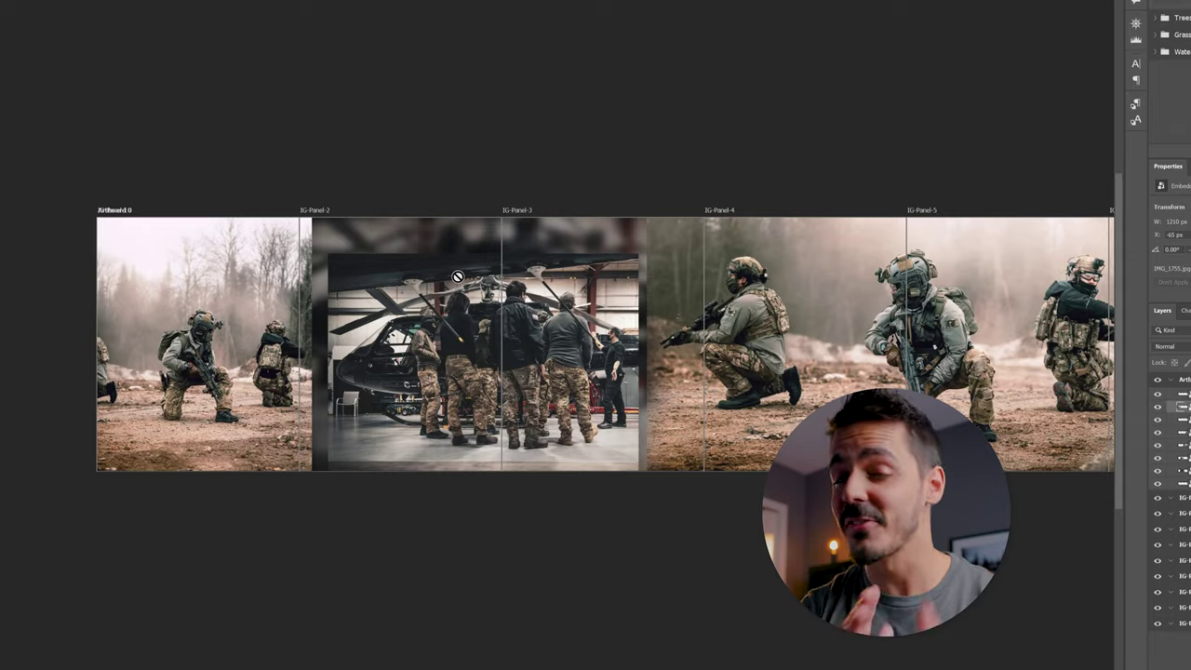
pyautogui.moveTo(448, 278); pyautogui.dragTo(713, 247)
pyautogui.scroll(5, 610, 296)
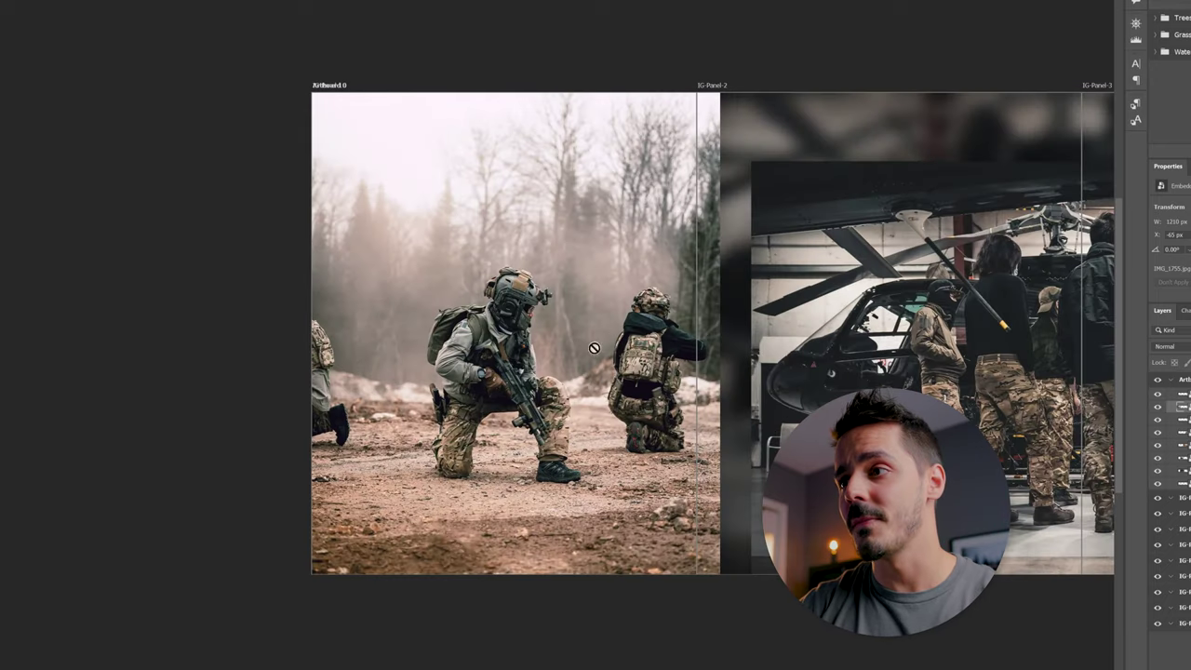
pyautogui.moveTo(610, 380); pyautogui.dragTo(585, 318)
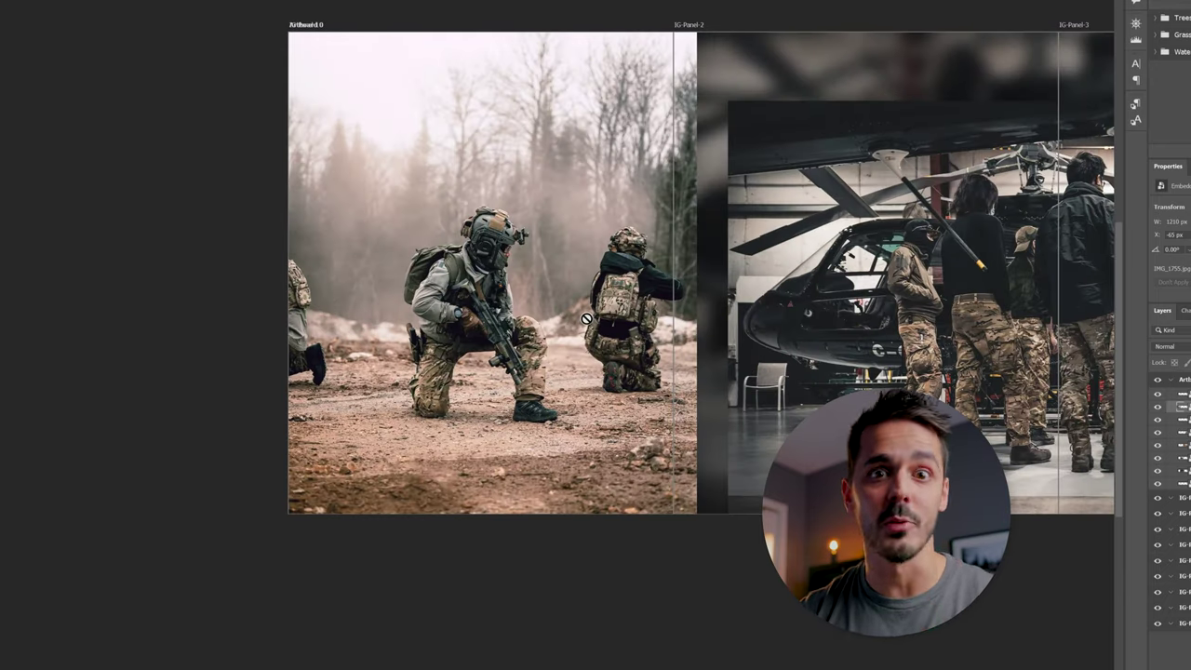
pyautogui.moveTo(786, 183); pyautogui.dragTo(633, 226)
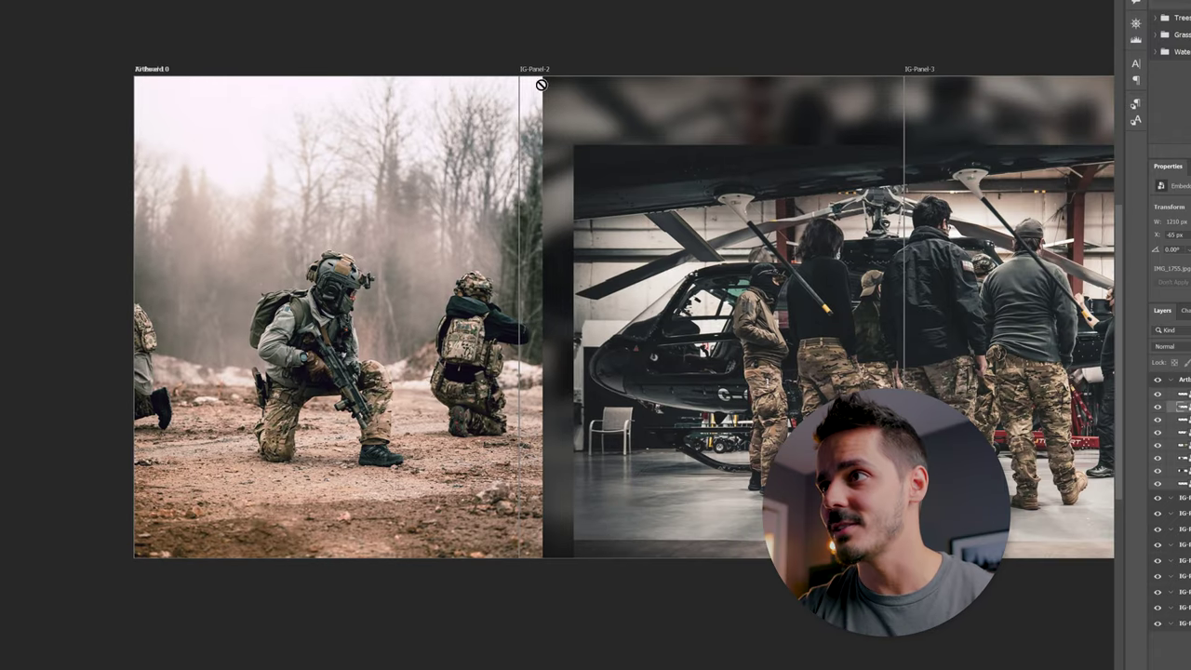
pyautogui.moveTo(529, 161); pyautogui.dragTo(540, 440)
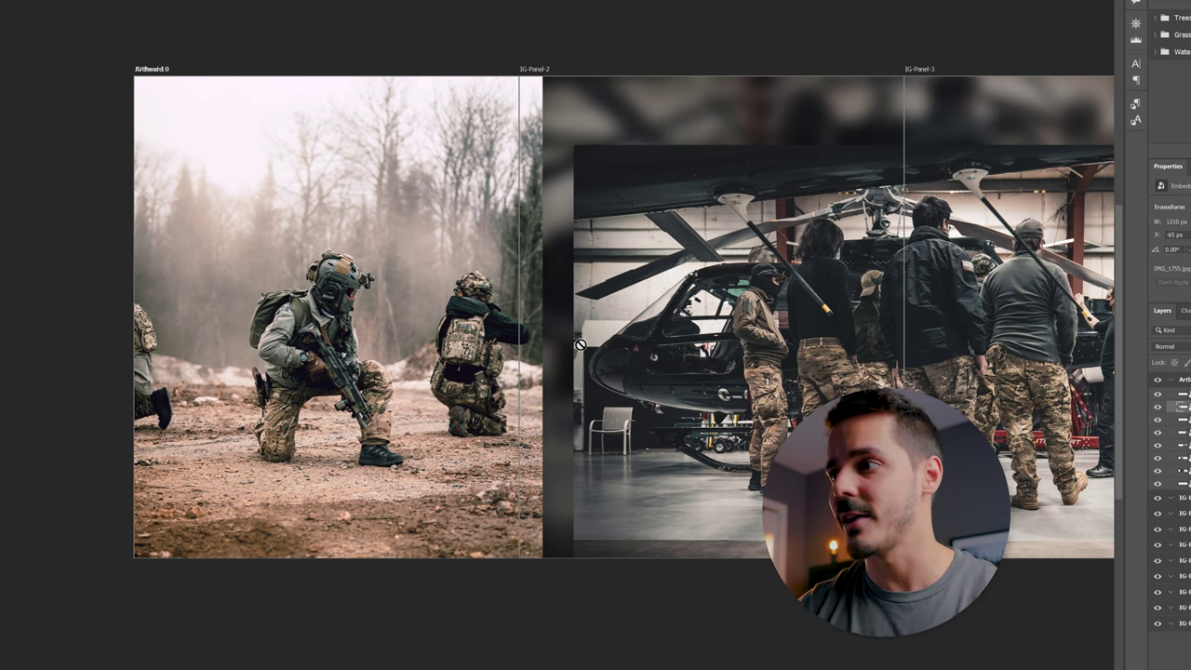
pyautogui.hscroll(5, 580, 344)
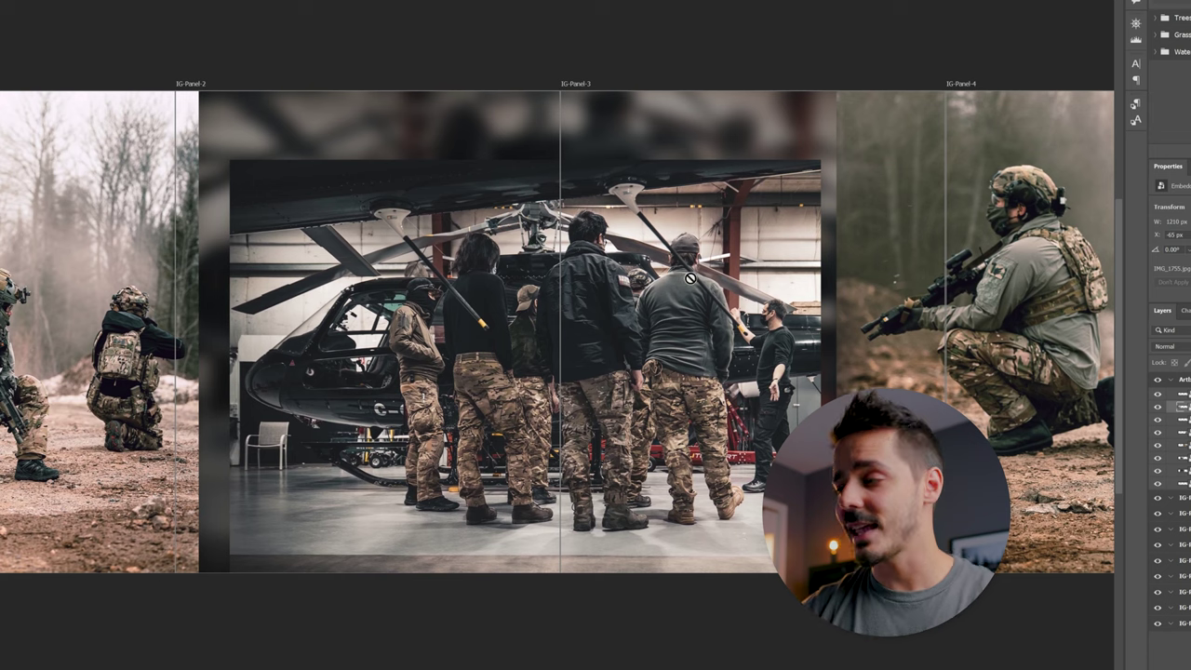
pyautogui.click(1183, 458)
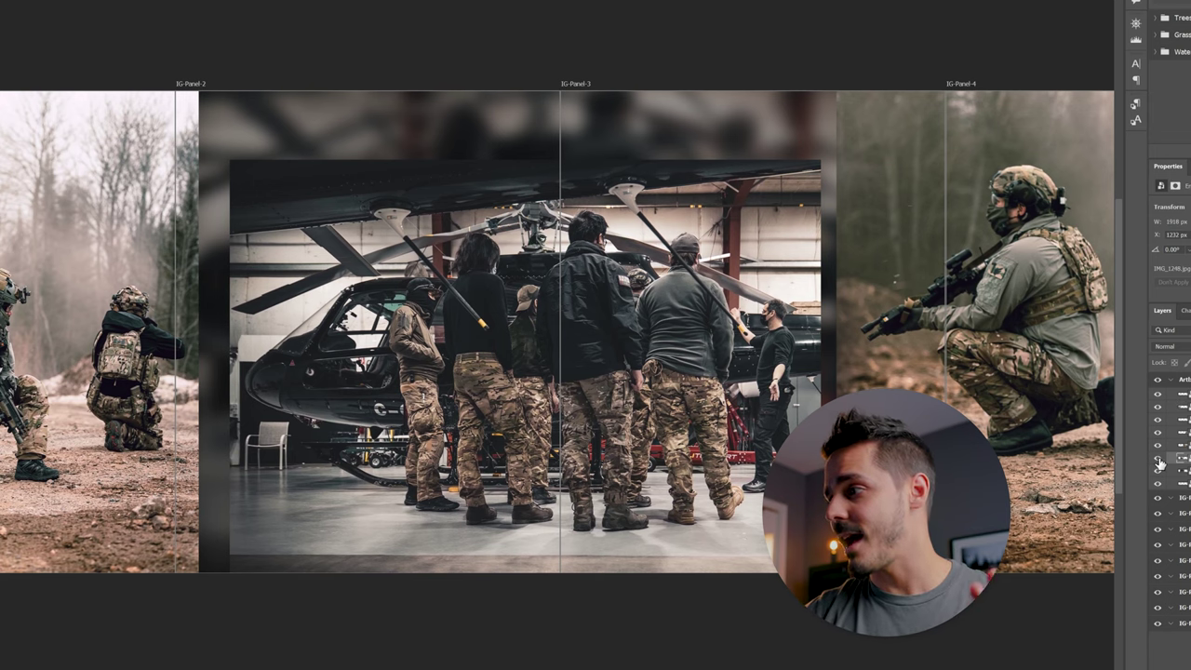
pyautogui.click(1157, 462)
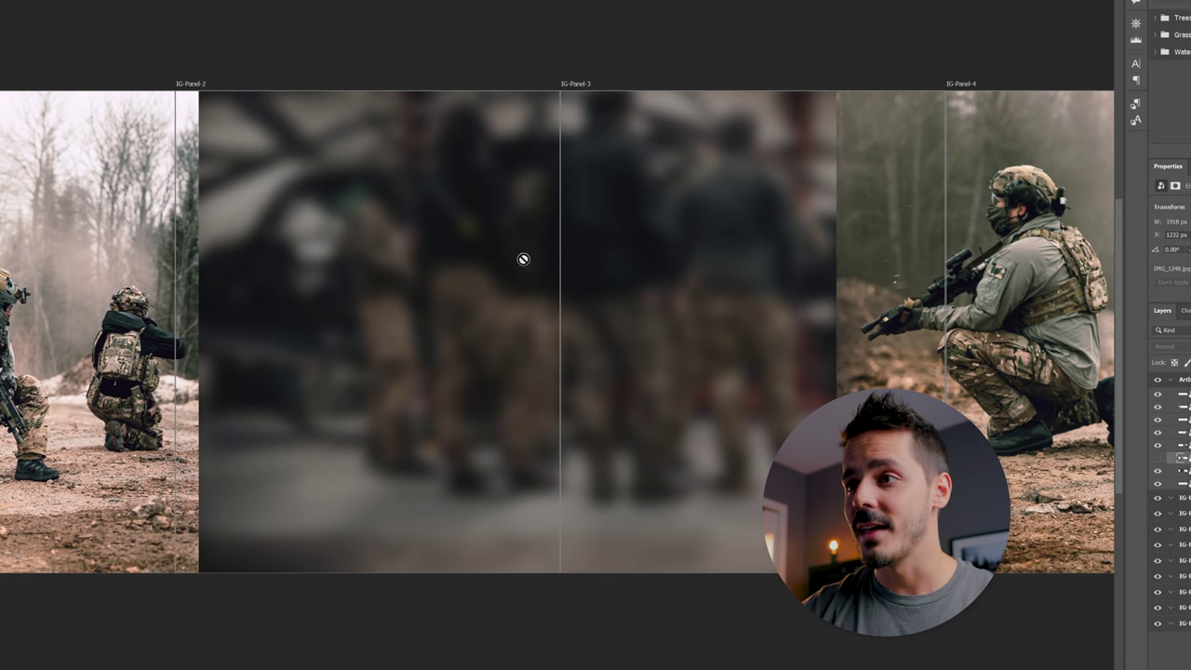
pyautogui.click(1157, 463)
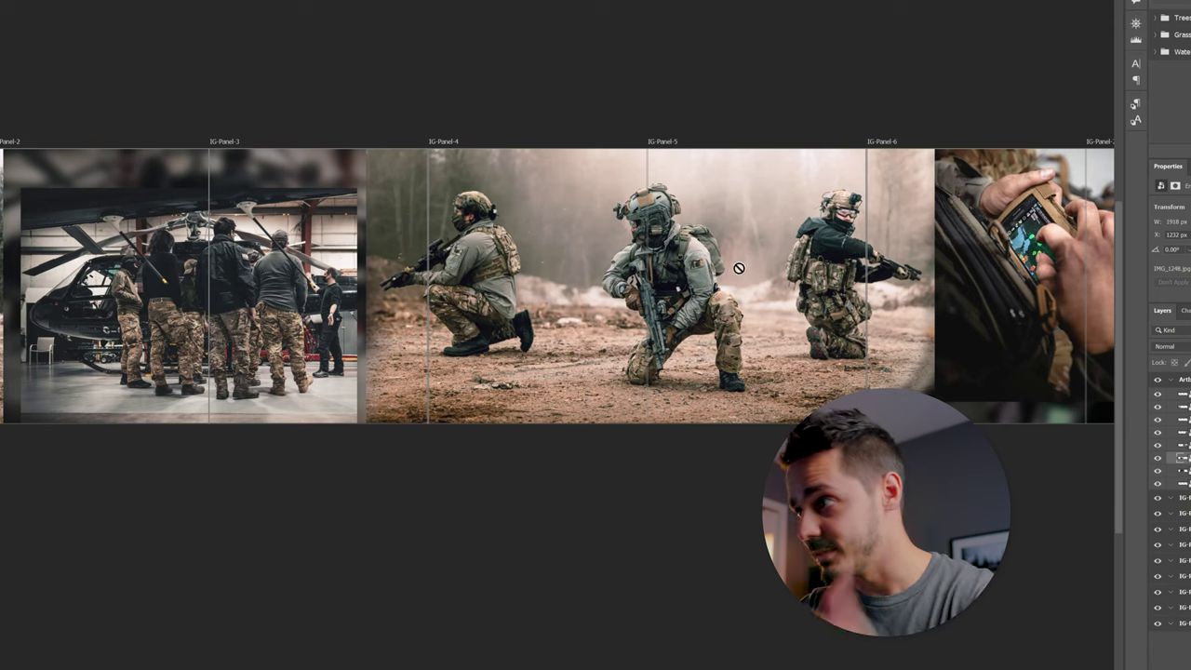
pyautogui.moveTo(738, 268); pyautogui.dragTo(457, 295)
pyautogui.scroll(2, 457, 295)
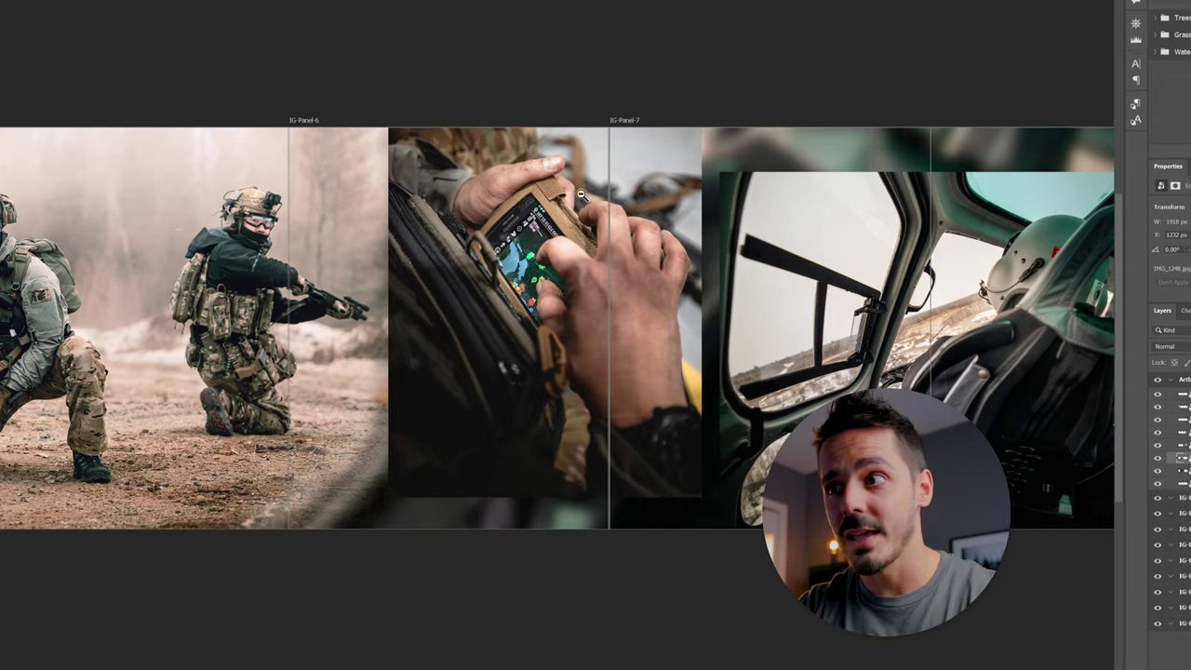
pyautogui.scroll(-2, 580, 195)
pyautogui.moveTo(326, 239); pyautogui.dragTo(499, 310)
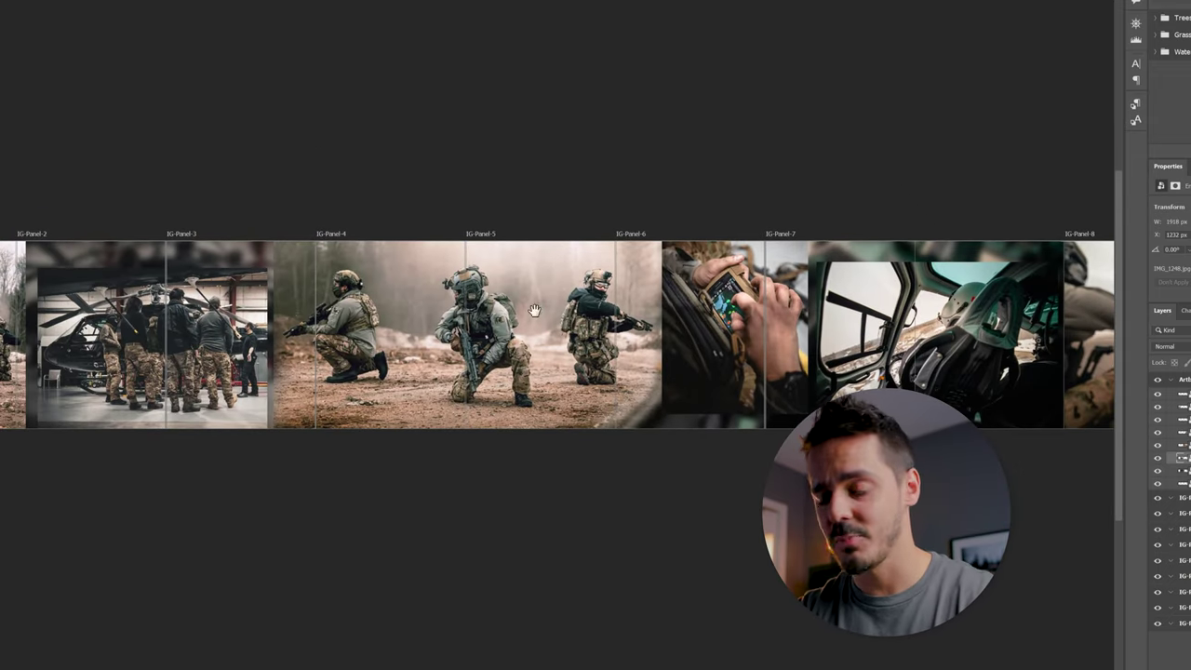
pyautogui.hscroll(3, 534, 310)
pyautogui.scroll(3, 592, 307)
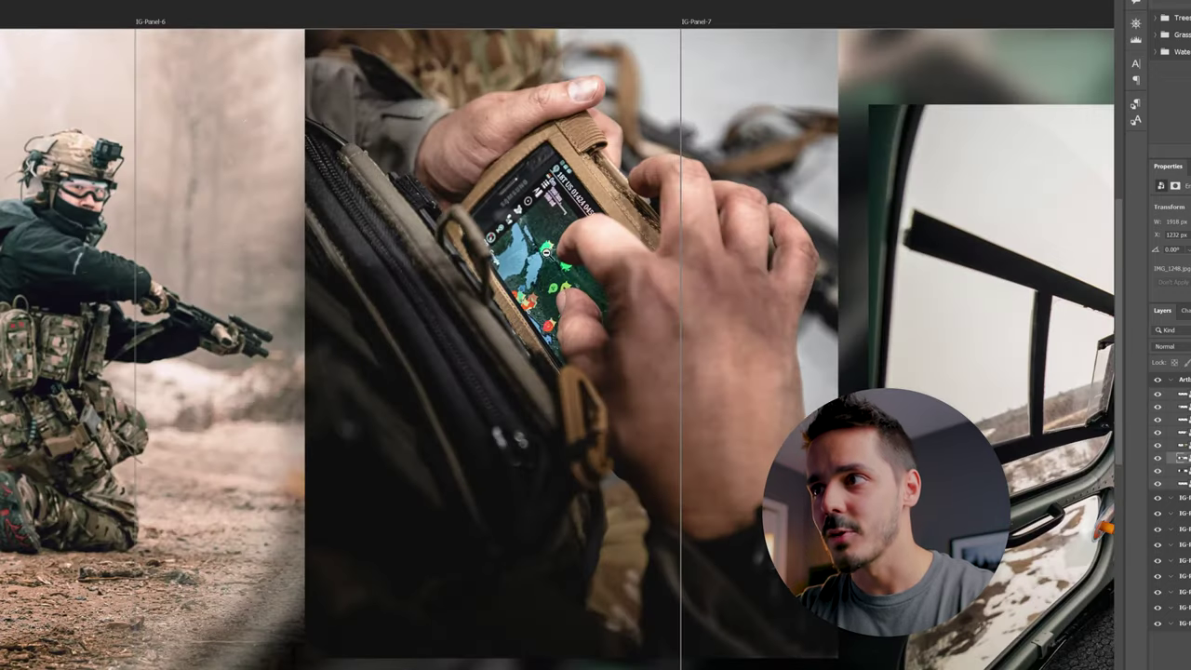
pyautogui.scroll(2, 592, 307)
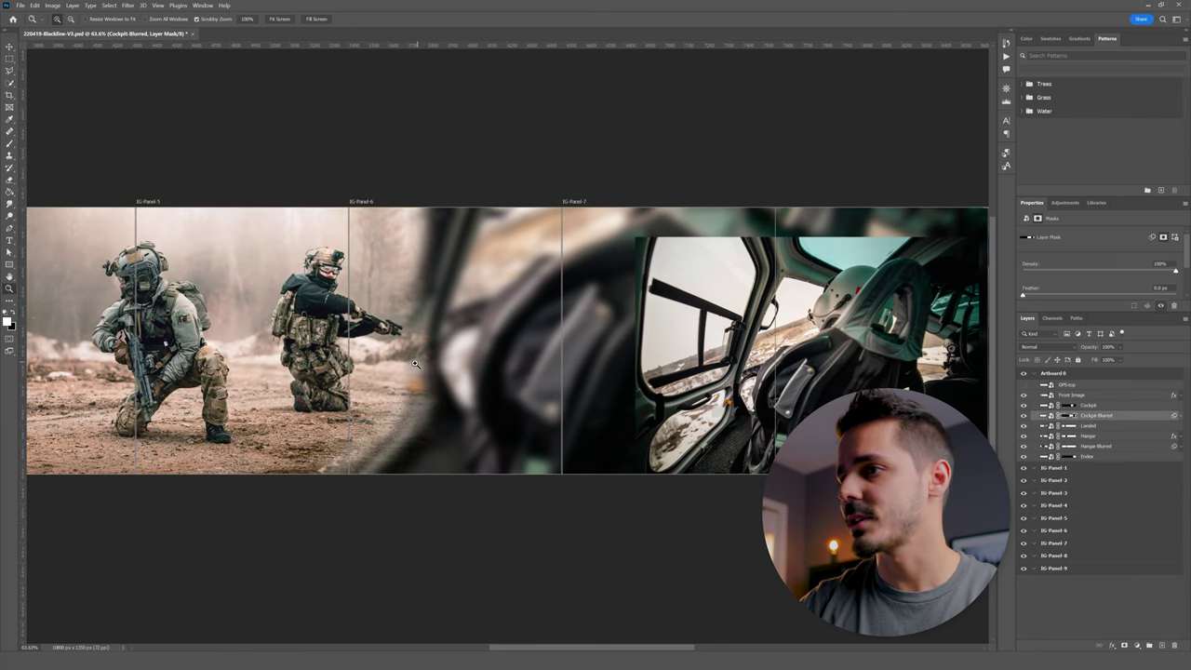
# Paint black on the Cockpit-Blurred mask beside the kneeling soldier to reveal sharp trees and ground.
pyautogui.click(10, 144)
pyautogui.moveTo(390, 447); pyautogui.dragTo(391, 279)
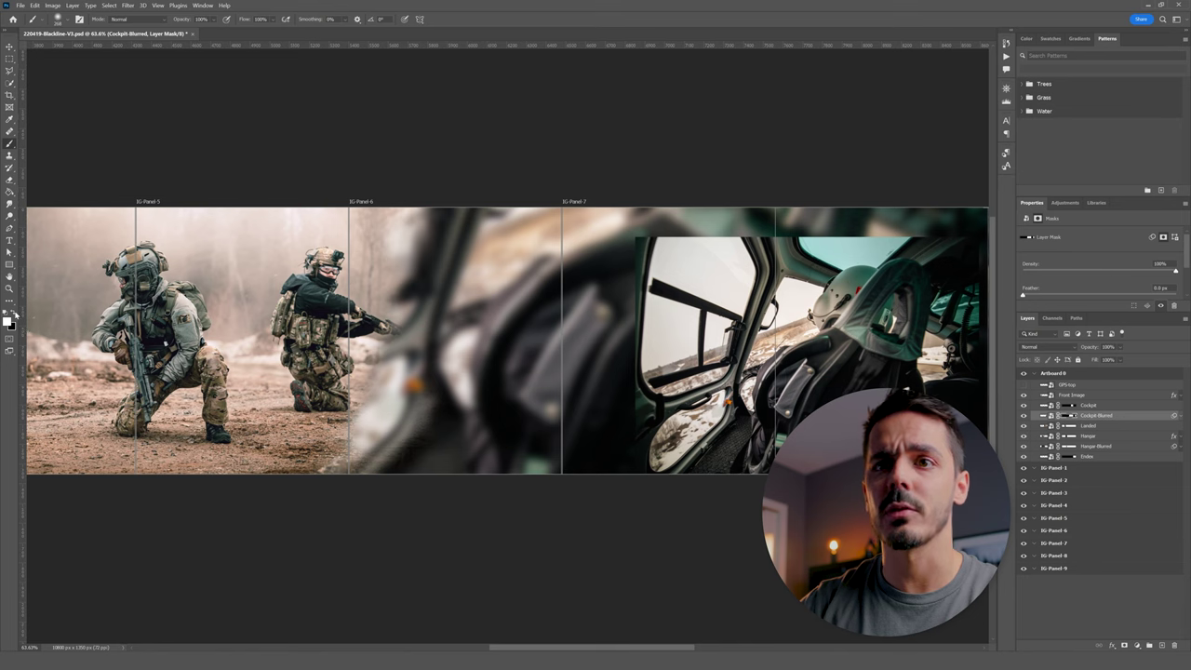
pyautogui.moveTo(386, 270)
pyautogui.mouseDown()
pyautogui.moveTo(372, 325)
pyautogui.moveTo(378, 386)
pyautogui.moveTo(373, 428)
pyautogui.mouseUp()
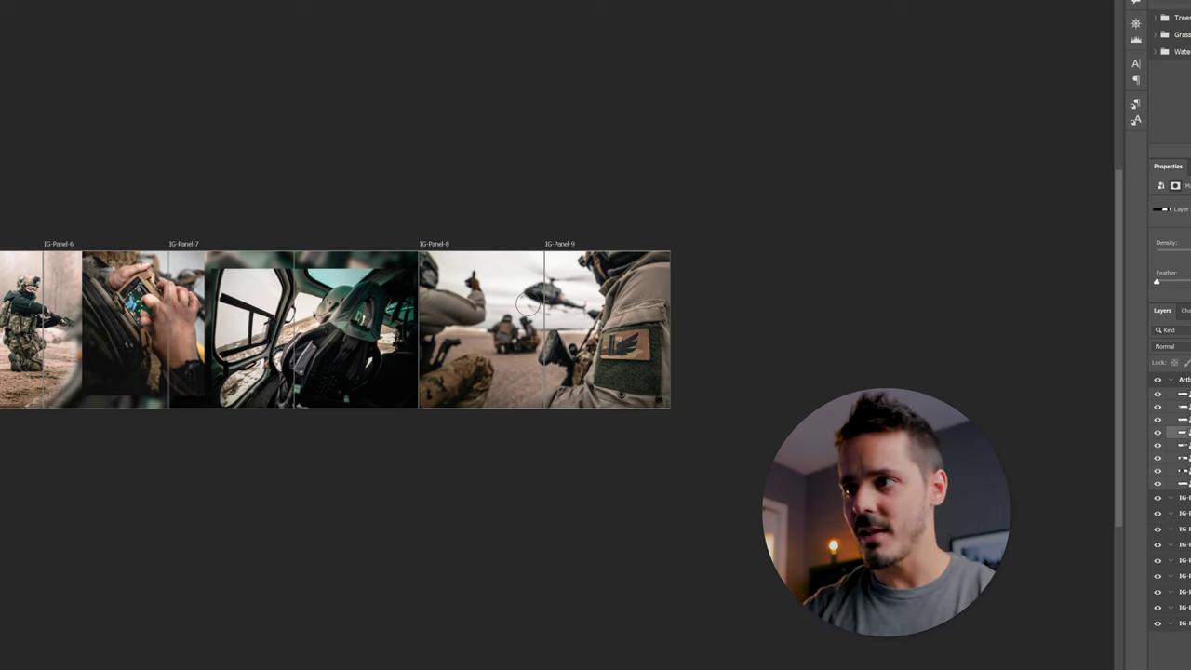
pyautogui.scroll(2, 527, 303)
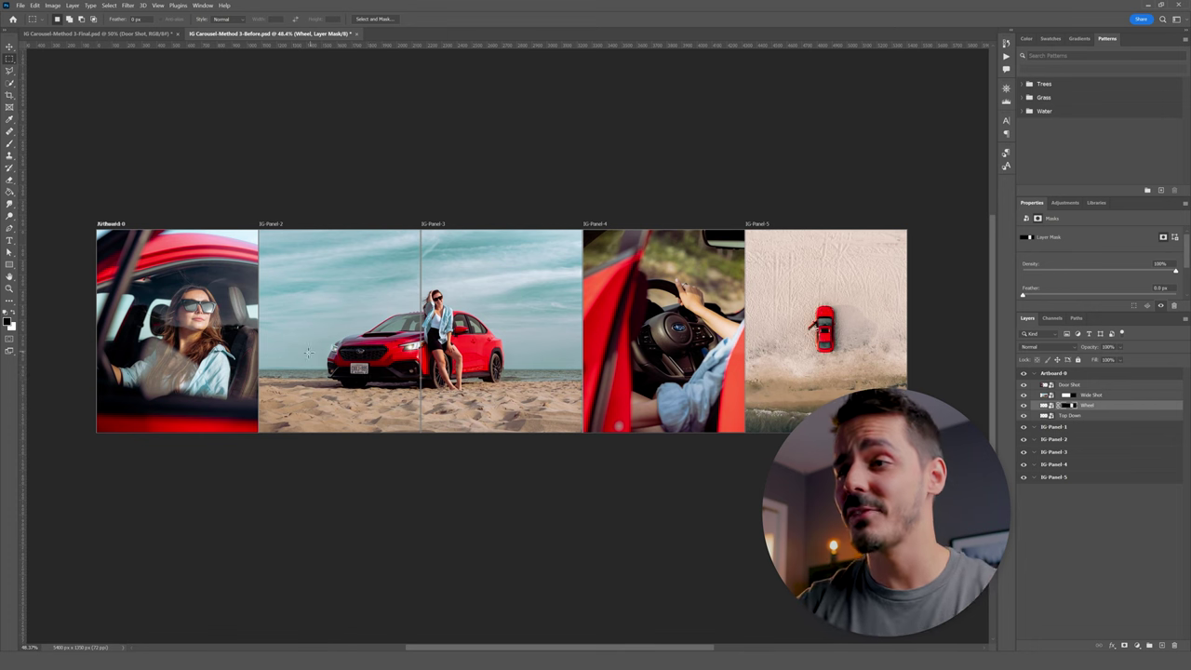
# Toggle the Wide Shot layer off and on to check coverage, then zoom toward panel 1.
pyautogui.click(1024, 395)
pyautogui.click(1024, 395)
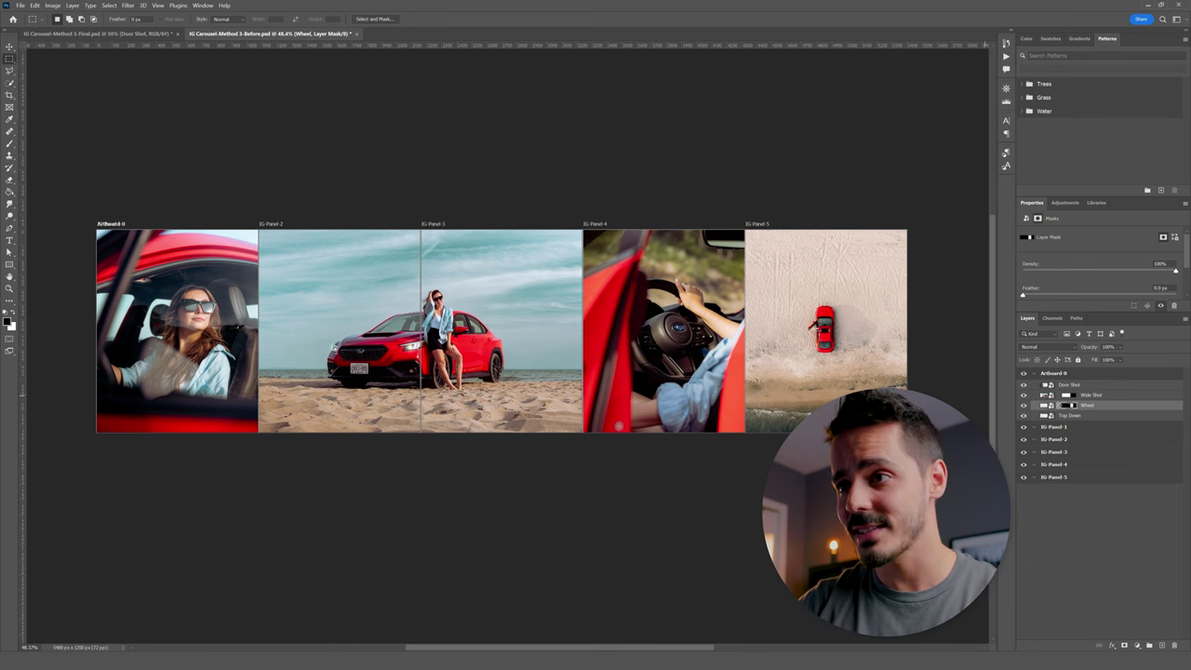
pyautogui.scroll(3, 219, 335)
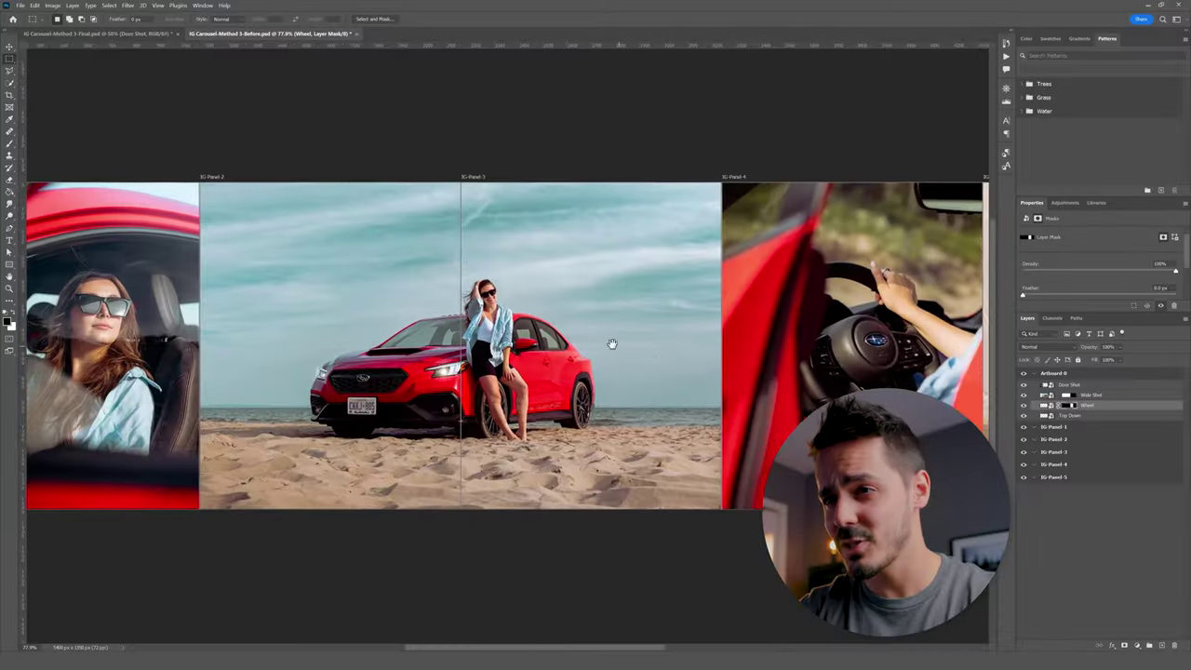
pyautogui.hscroll(-5, 611, 344)
# Give the Door Shot layer a mask and soften the beach photo's lower-right edge into the next panel.
pyautogui.scroll(4, 475, 443)
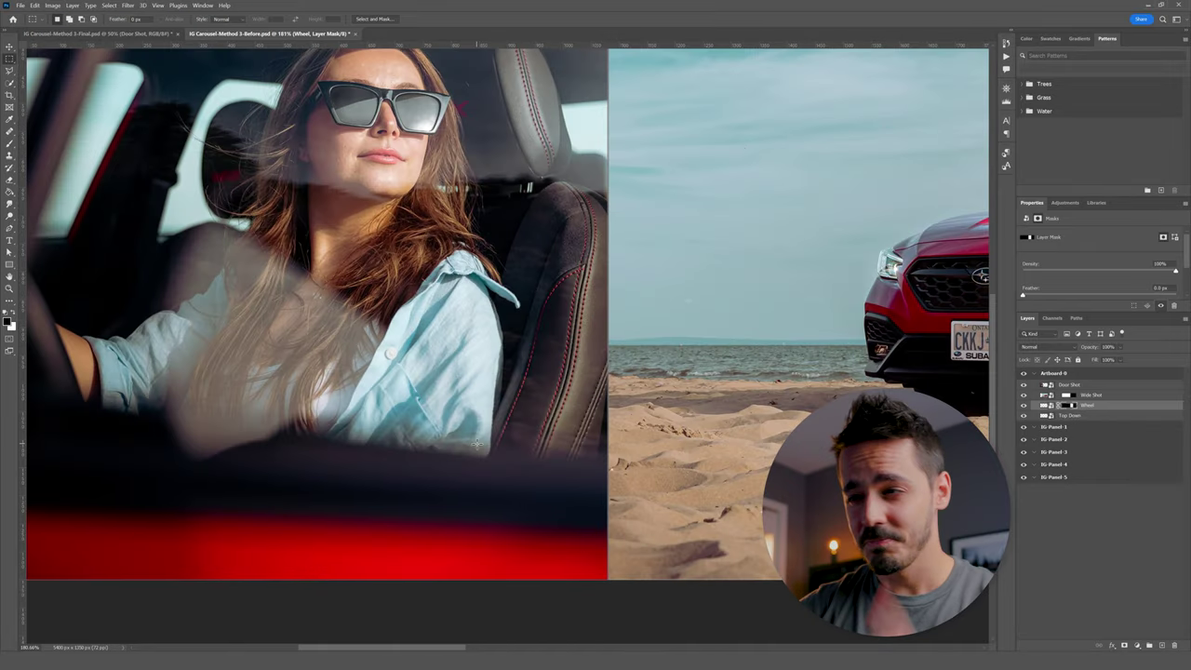
pyautogui.moveTo(502, 428); pyautogui.dragTo(549, 380)
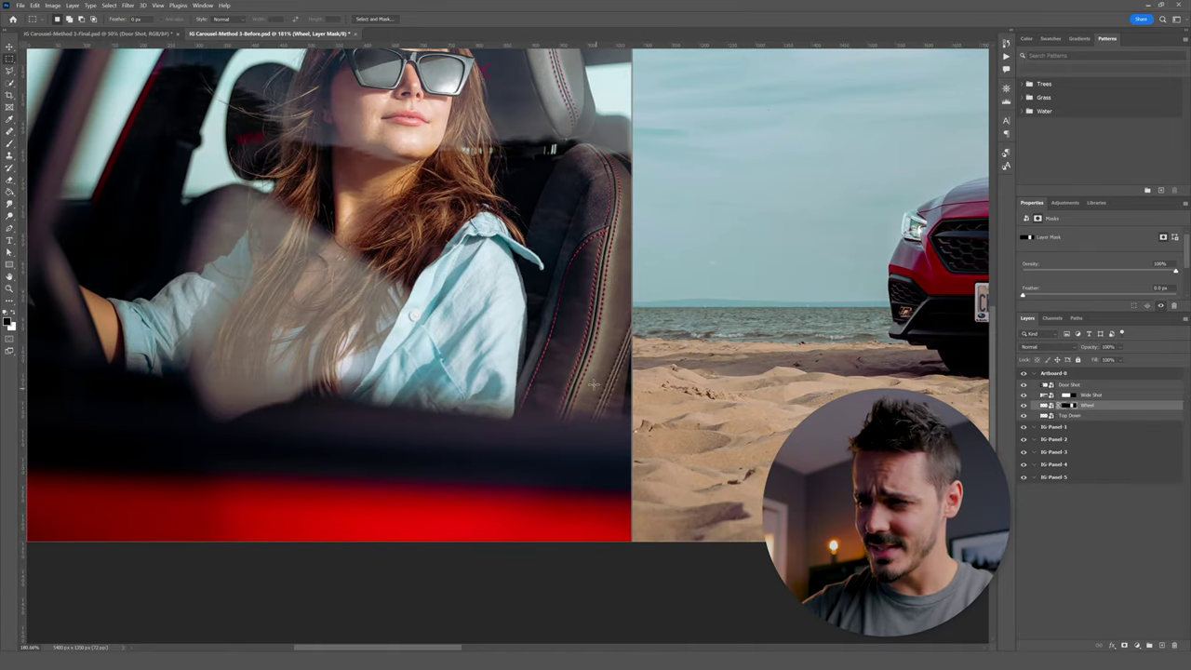
pyautogui.click(1074, 385)
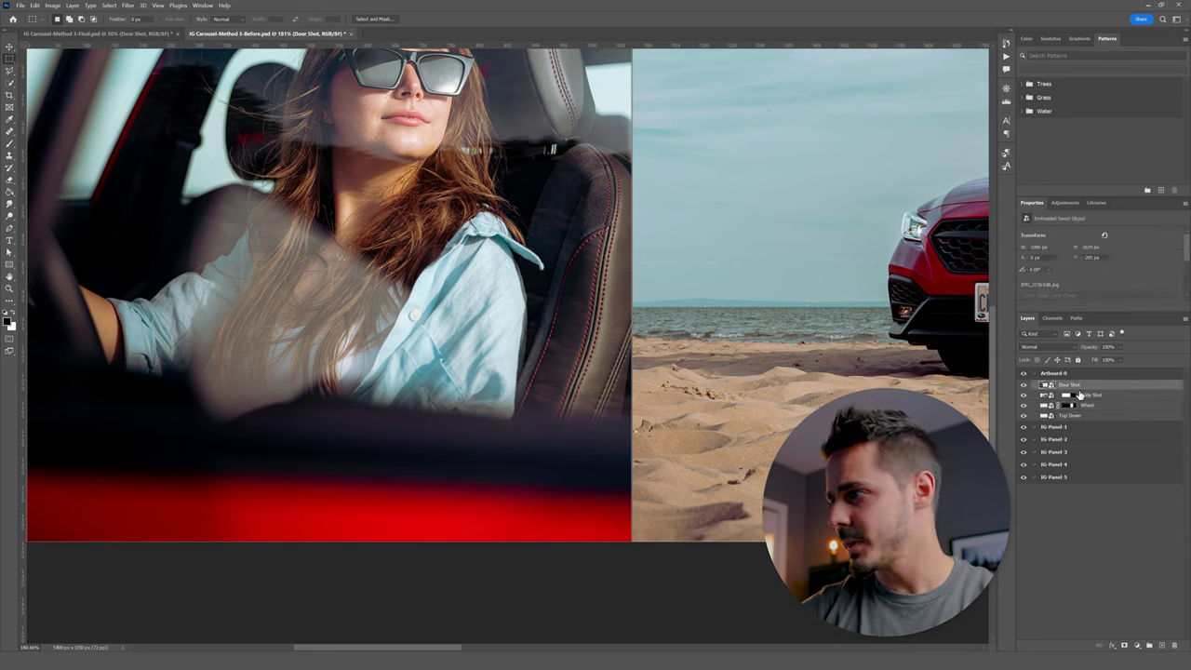
pyautogui.click(1125, 645)
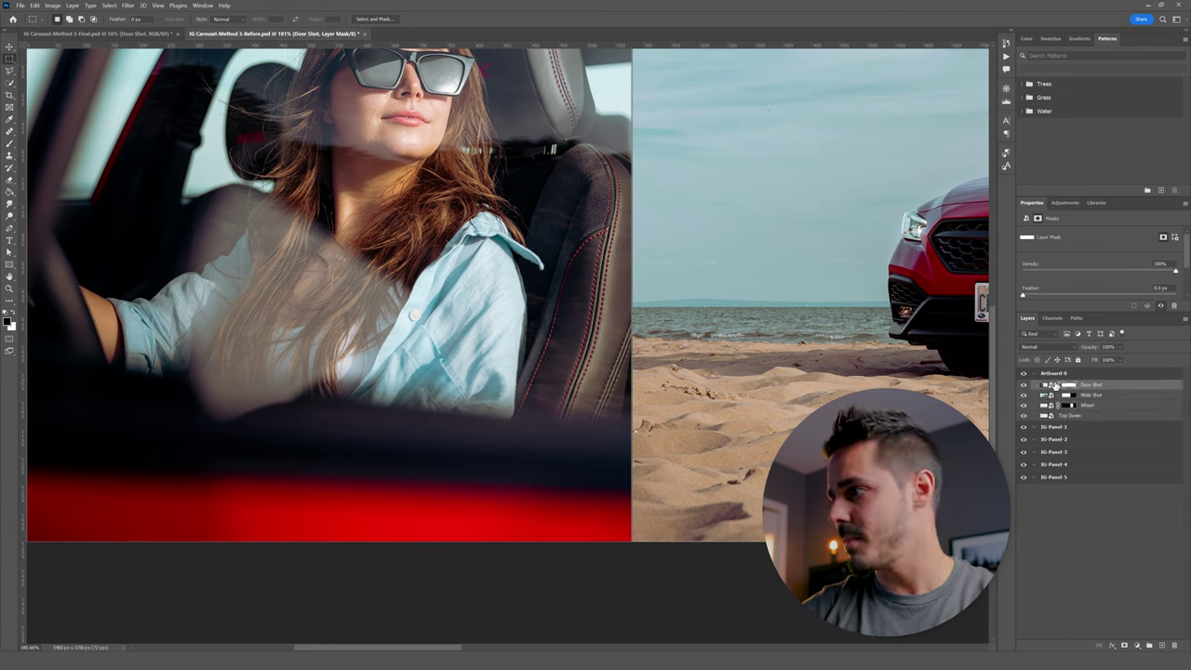
pyautogui.press('b')
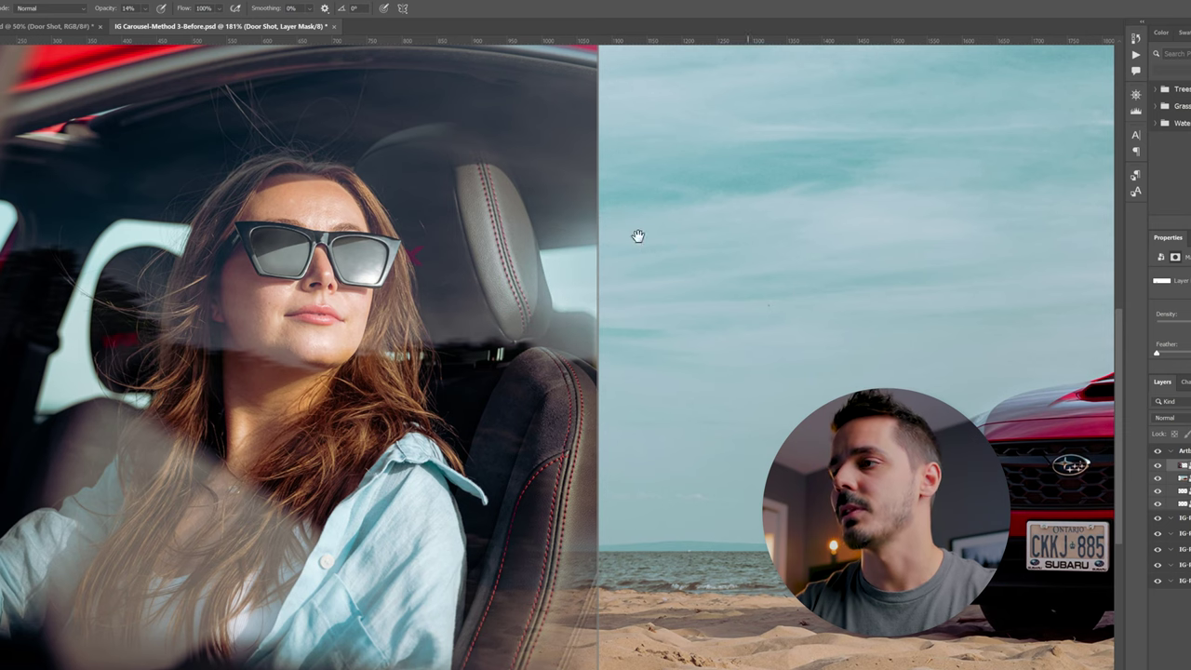
pyautogui.moveTo(638, 236); pyautogui.dragTo(793, 534)
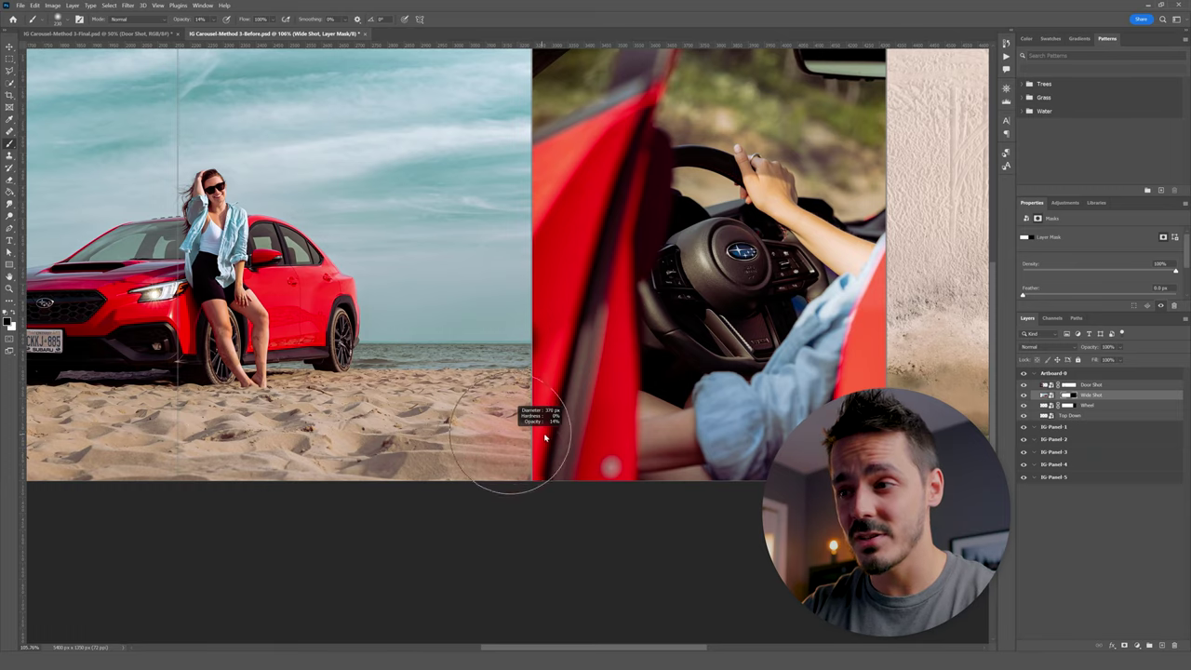
pyautogui.moveTo(472, 503)
pyautogui.mouseDown()
pyautogui.moveTo(406, 502)
pyautogui.moveTo(493, 495)
pyautogui.moveTo(542, 434)
pyautogui.moveTo(539, 504)
pyautogui.moveTo(577, 533)
pyautogui.moveTo(484, 458)
pyautogui.mouseUp()
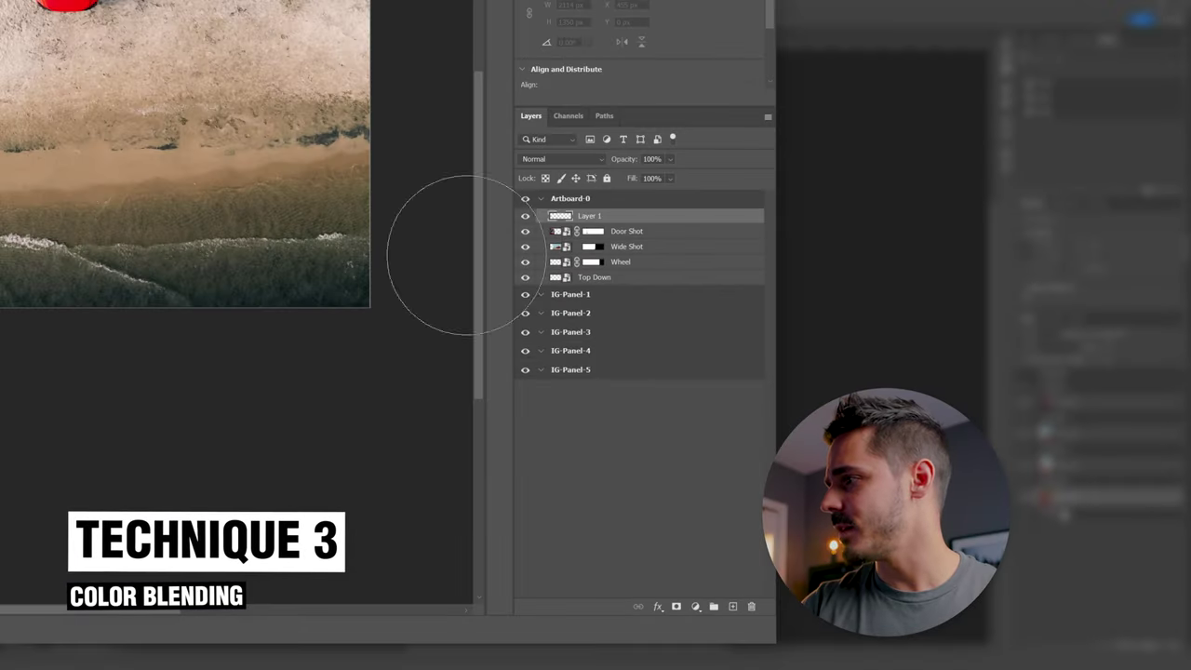
# Set the new layer to Color mode and faintly tint the beach waves and panel seams red at 8% opacity.
pyautogui.click(570, 159)
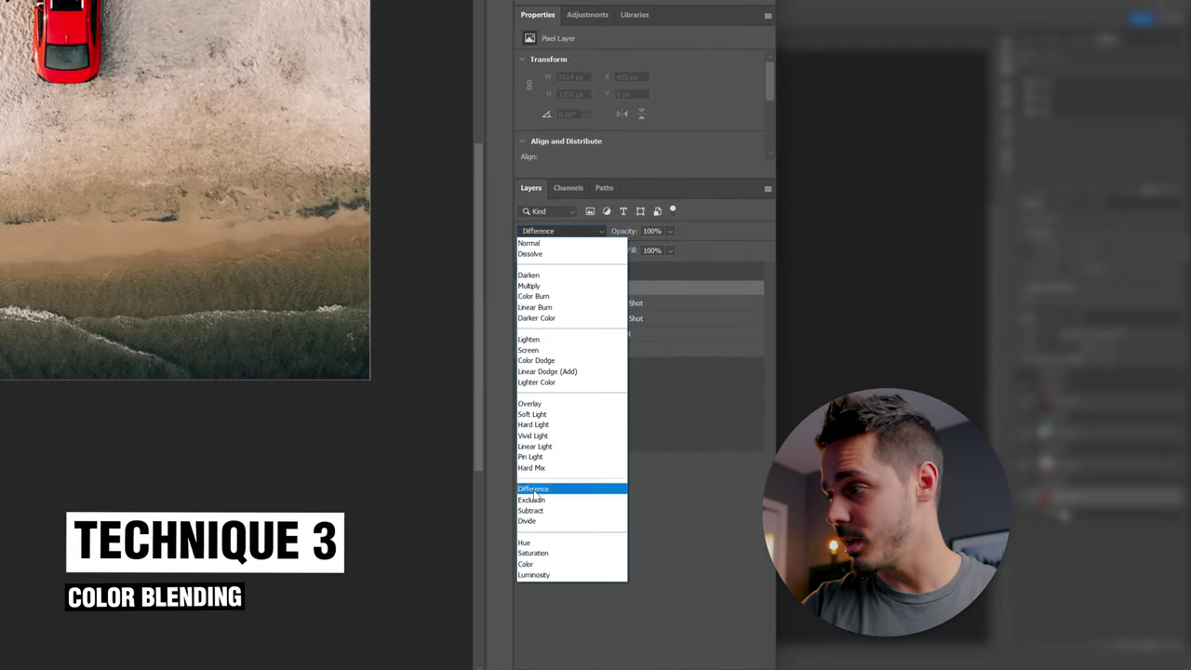
pyautogui.click(540, 564)
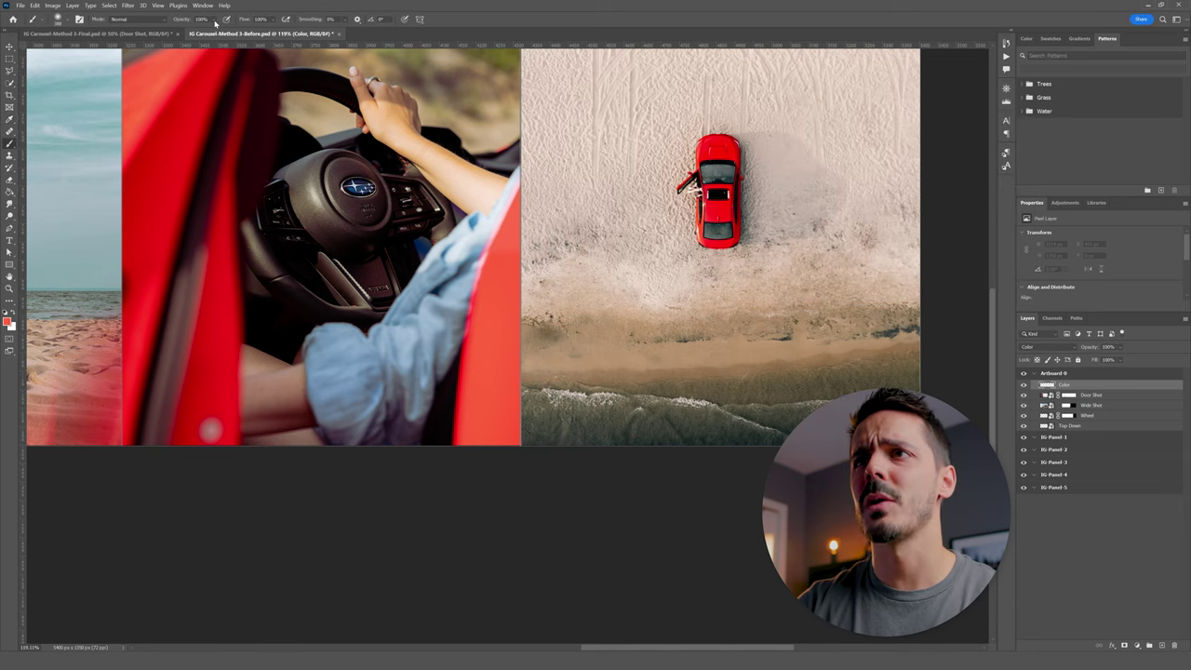
pyautogui.moveTo(216, 22); pyautogui.dragTo(186, 37)
pyautogui.moveTo(545, 433)
pyautogui.mouseDown()
pyautogui.moveTo(577, 455)
pyautogui.moveTo(510, 454)
pyautogui.moveTo(504, 389)
pyautogui.moveTo(487, 363)
pyautogui.moveTo(497, 405)
pyautogui.moveTo(480, 369)
pyautogui.moveTo(540, 438)
pyautogui.moveTo(578, 458)
pyautogui.moveTo(547, 440)
pyautogui.moveTo(588, 449)
pyautogui.moveTo(499, 368)
pyautogui.mouseUp()
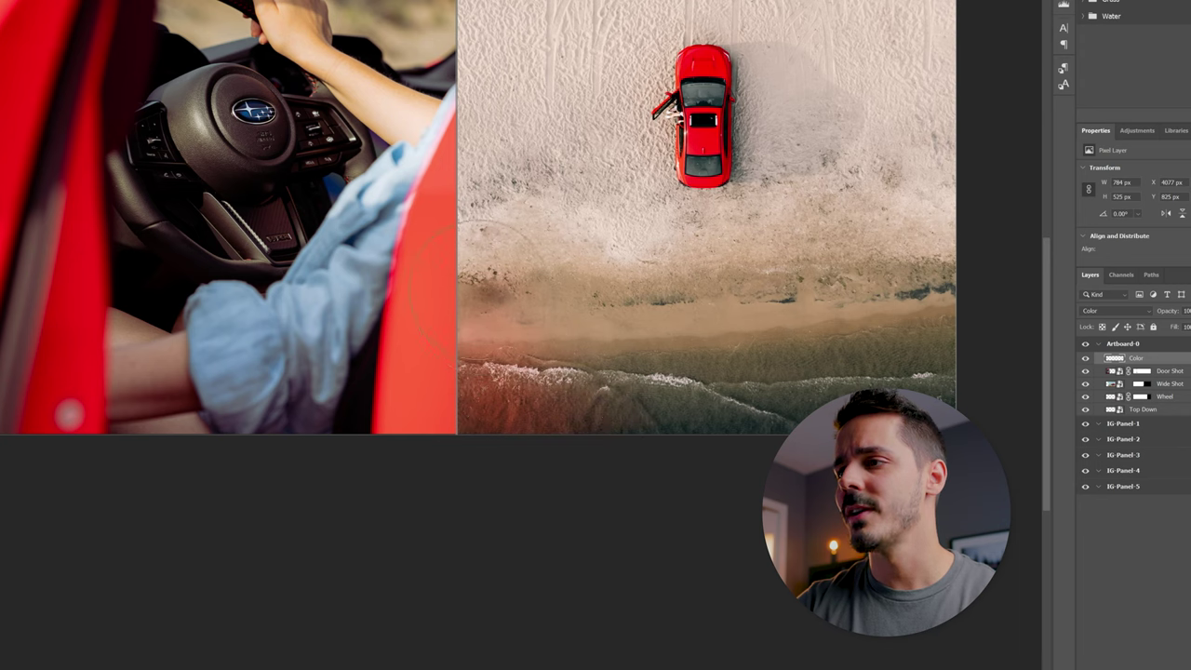
pyautogui.keyDown('alt'); pyautogui.rightClick(499, 315); pyautogui.keyUp('alt')
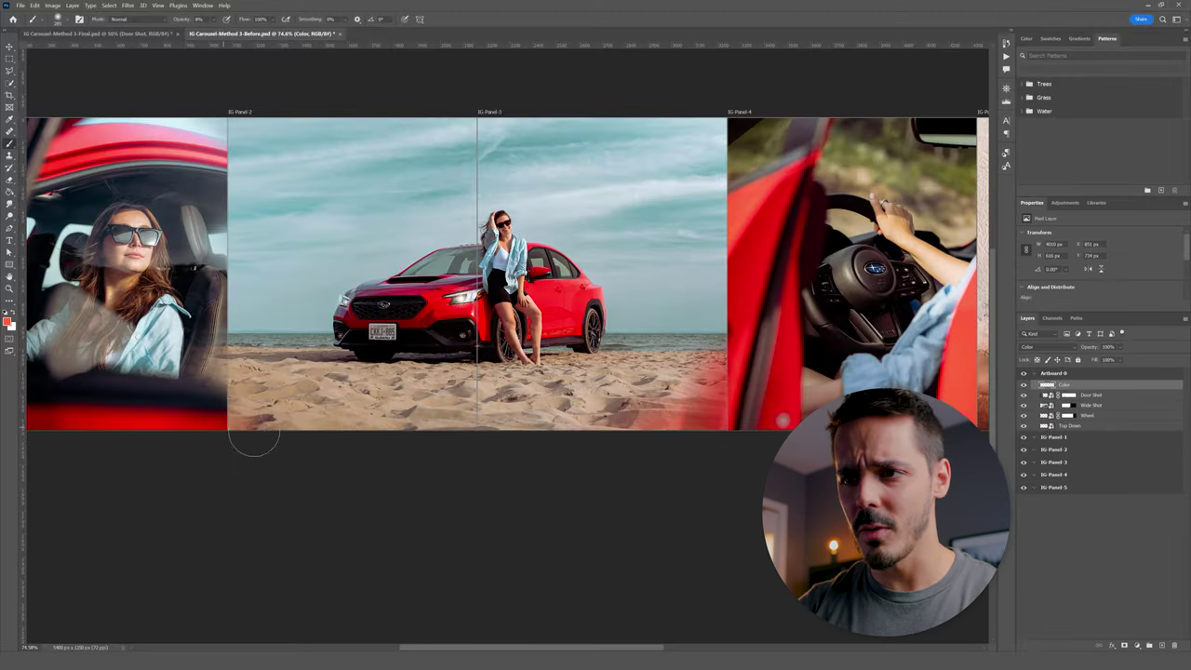
pyautogui.scroll(4, 231, 430)
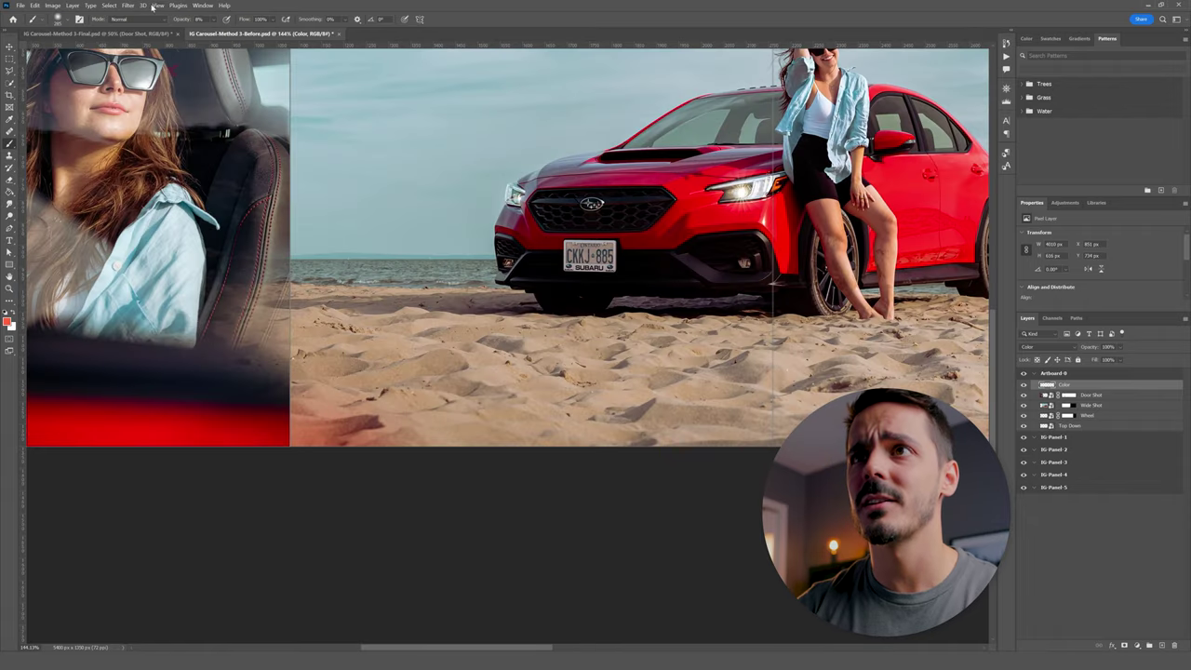
pyautogui.scroll(-5, 230, 429)
pyautogui.scroll(1, 431, 316)
pyautogui.moveTo(431, 316); pyautogui.dragTo(529, 312)
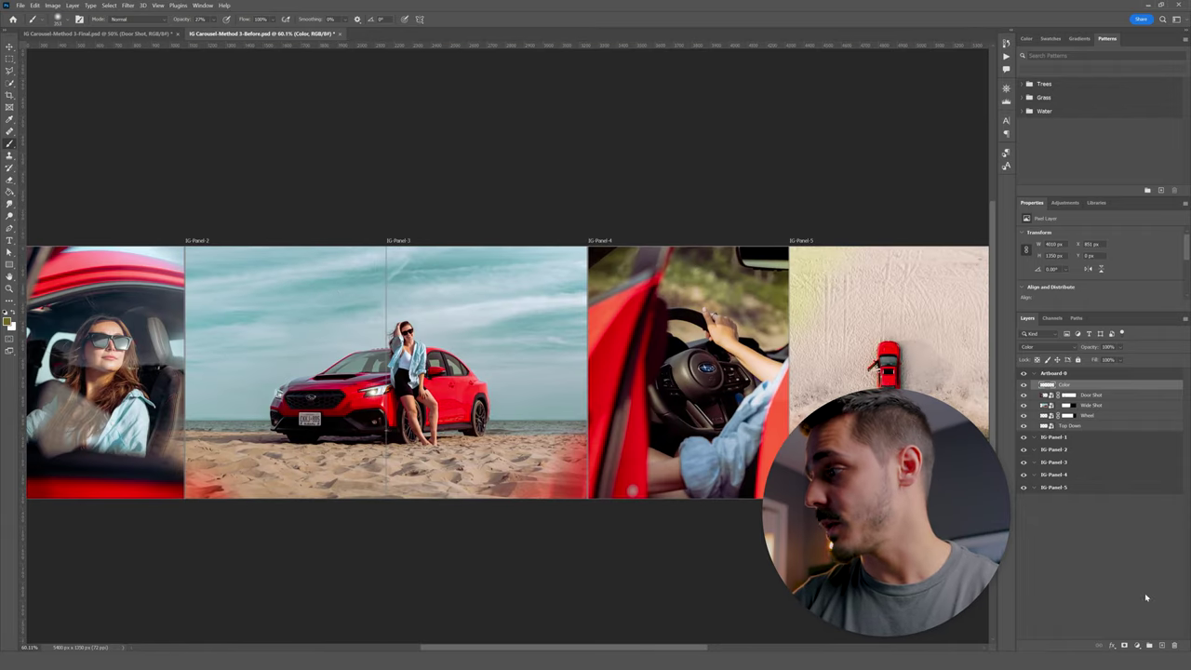
pyautogui.click(1161, 645)
# Paint a soft 12%-opacity shadow near the bottom of IG-Panel-4.
pyautogui.press('1')
pyautogui.press('2')
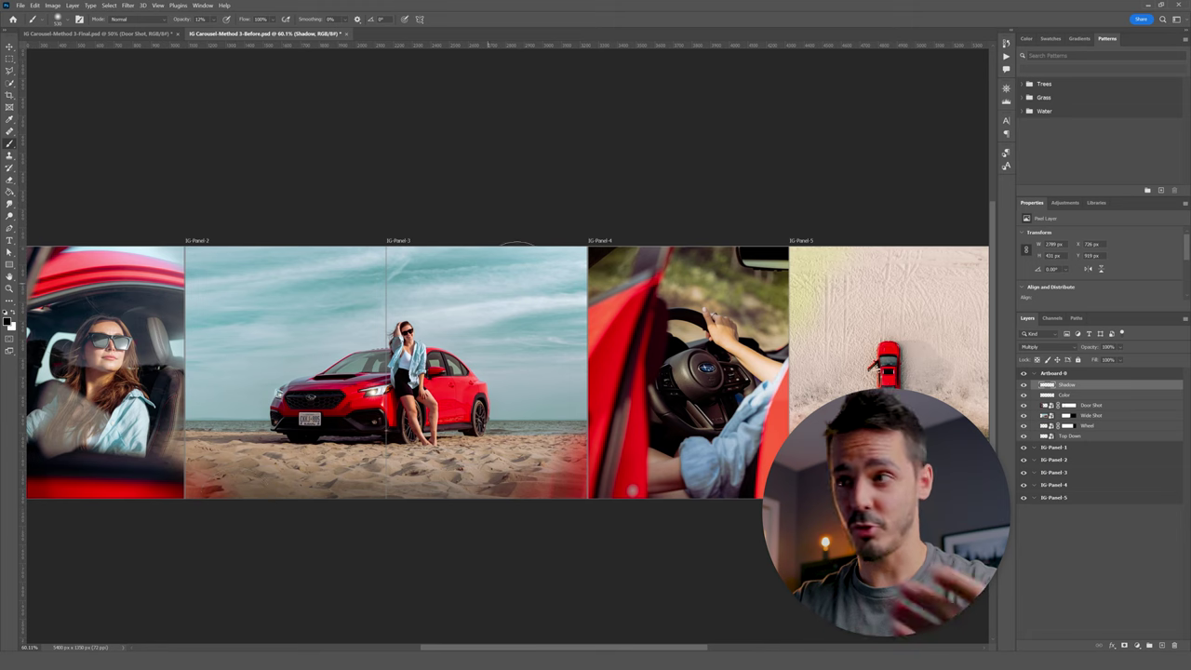
pyautogui.moveTo(586, 479)
pyautogui.mouseDown()
pyautogui.moveTo(649, 485)
pyautogui.moveTo(597, 494)
pyautogui.moveTo(697, 510)
pyautogui.mouseUp()
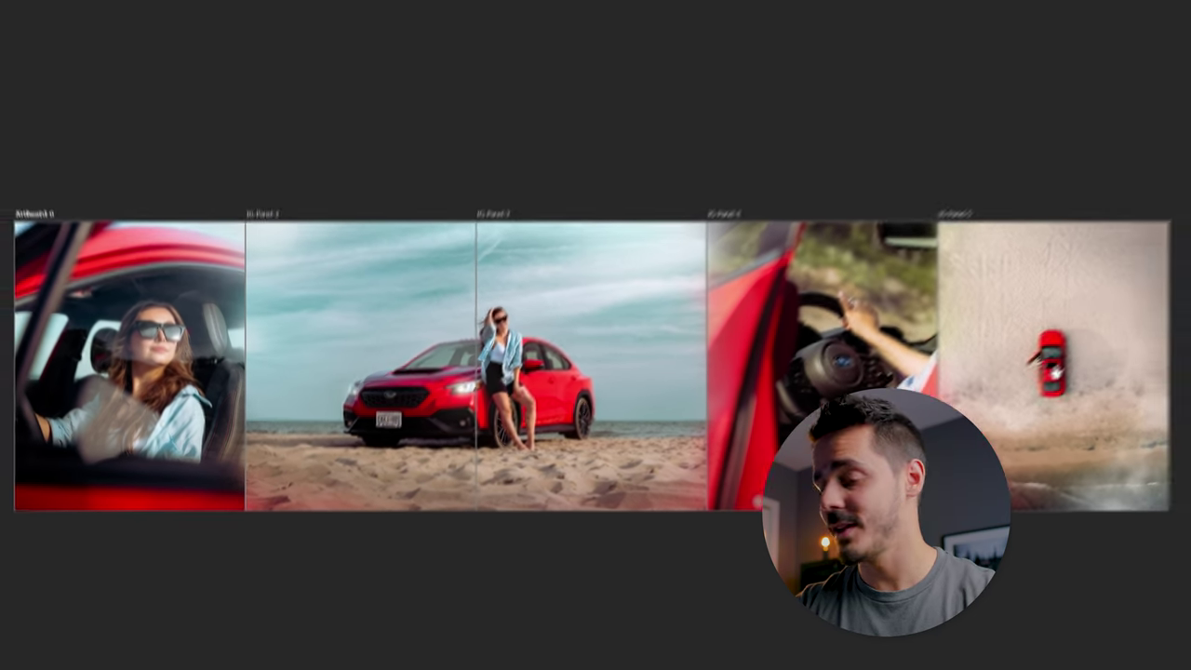
pyautogui.hscroll(5, 968, 362)
pyautogui.scroll(3, 590, 342)
pyautogui.scroll(2, 590, 343)
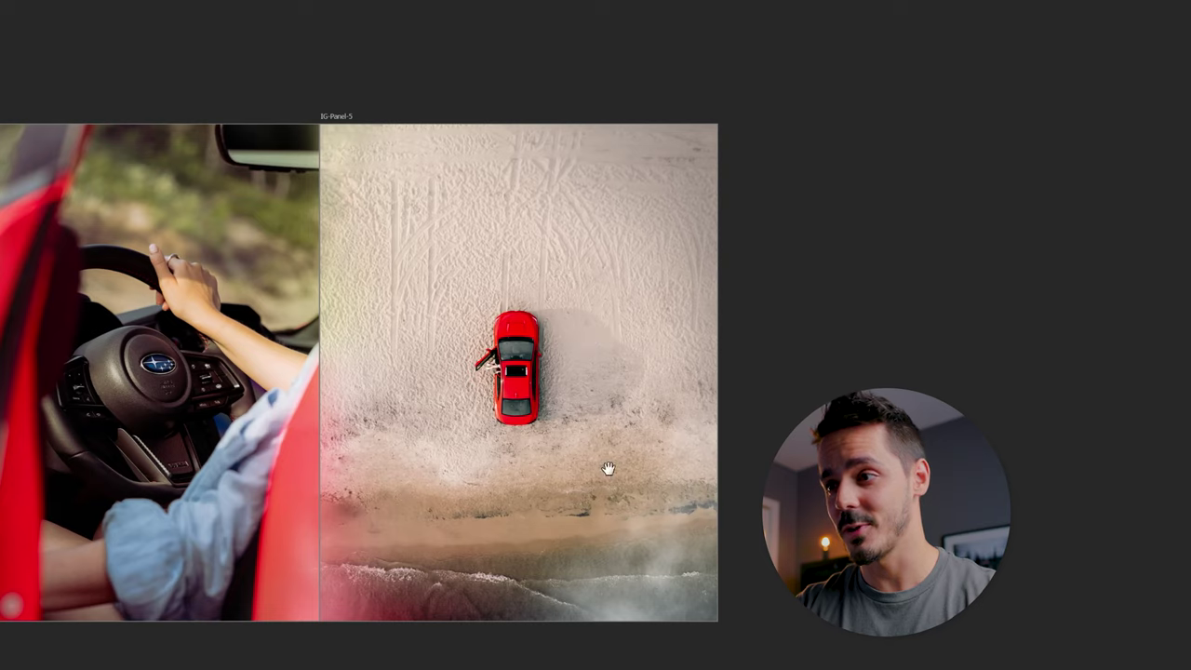
pyautogui.moveTo(606, 468); pyautogui.dragTo(619, 415)
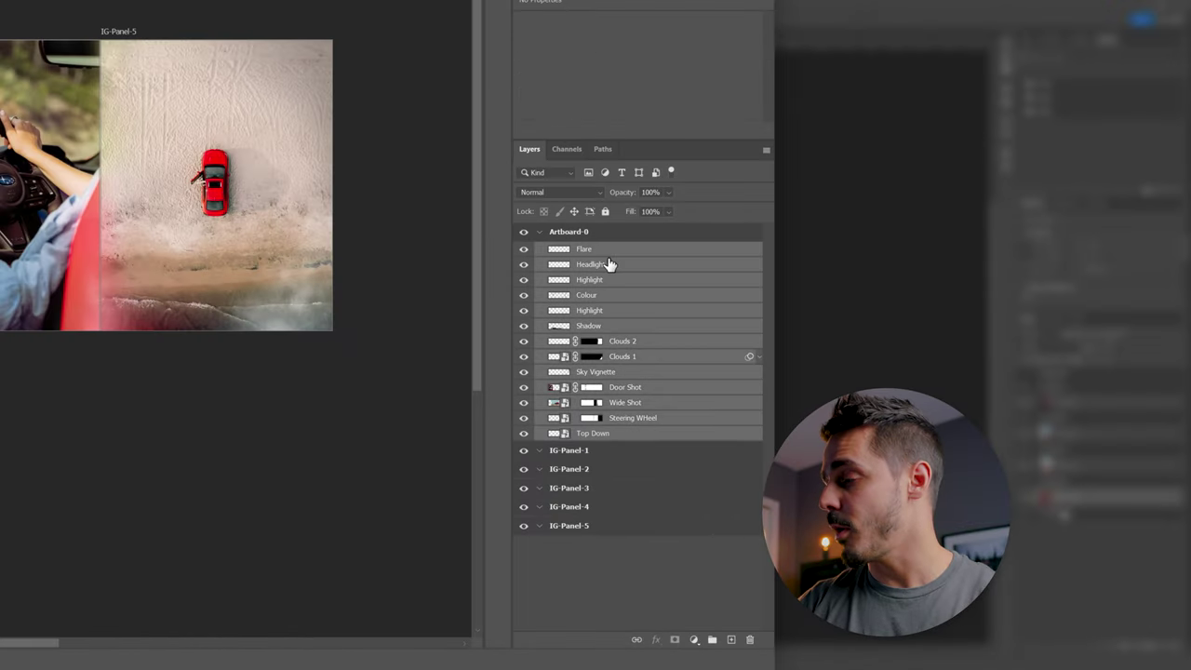
# Duplicate all Artboard-0 layers, merge the copies into one Flare copy layer, and hide Artboard 0.
pyautogui.rightClick(619, 264)
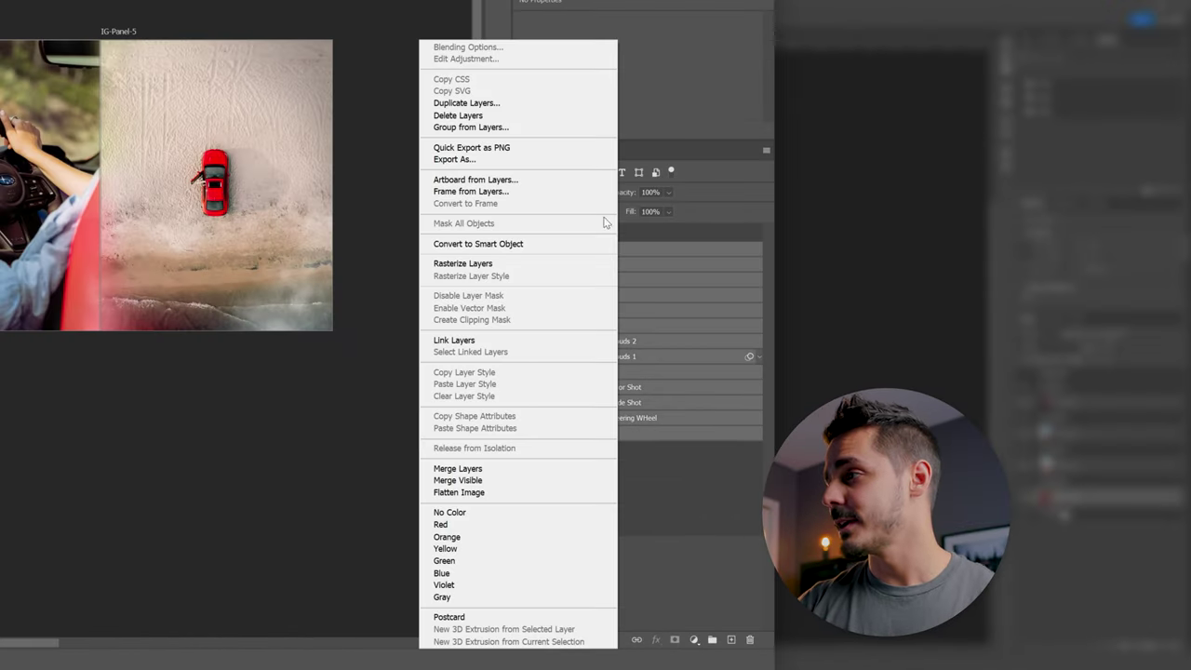
pyautogui.click(508, 106)
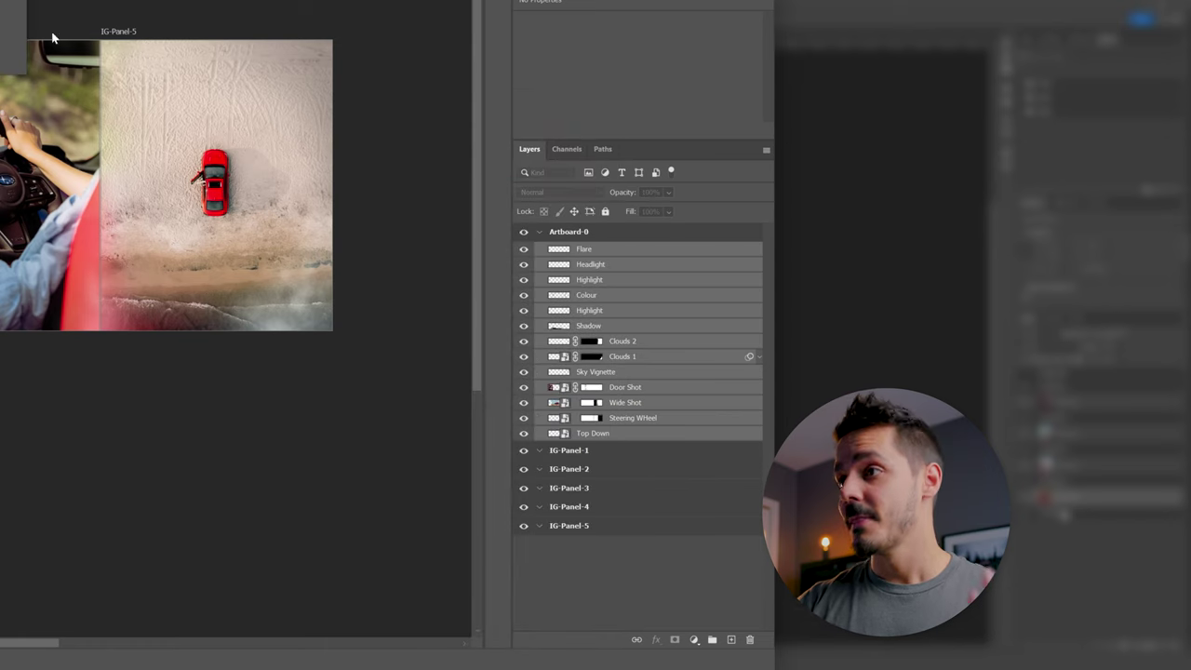
pyautogui.press('Return')
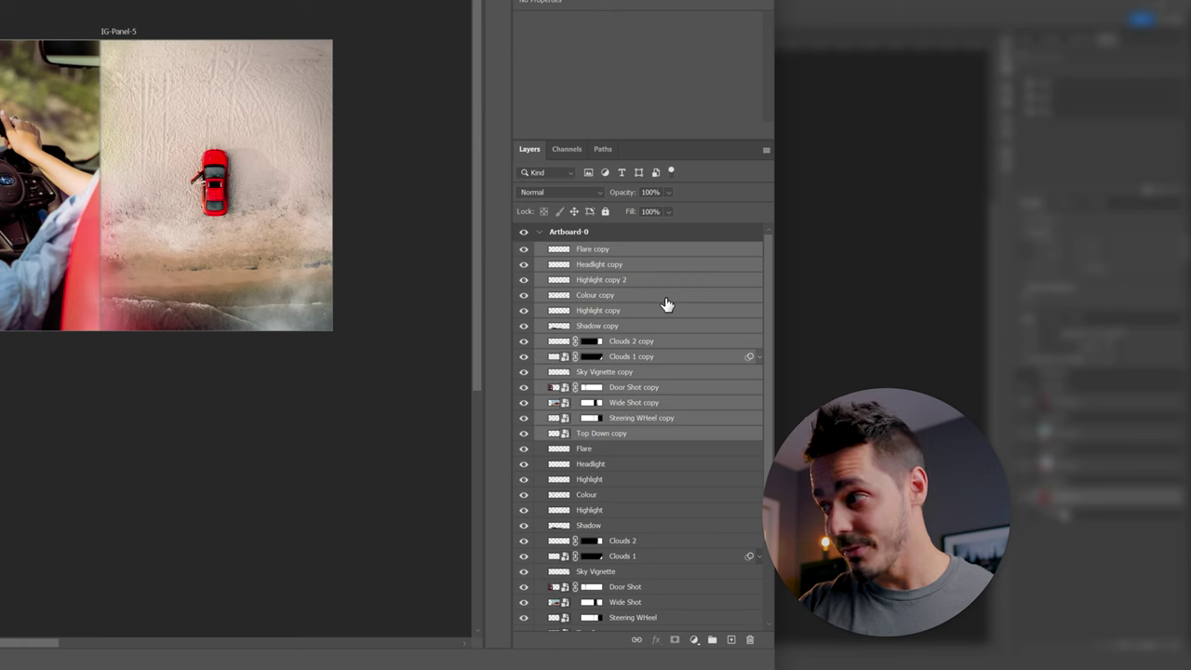
pyautogui.rightClick(666, 304)
pyautogui.click(616, 117)
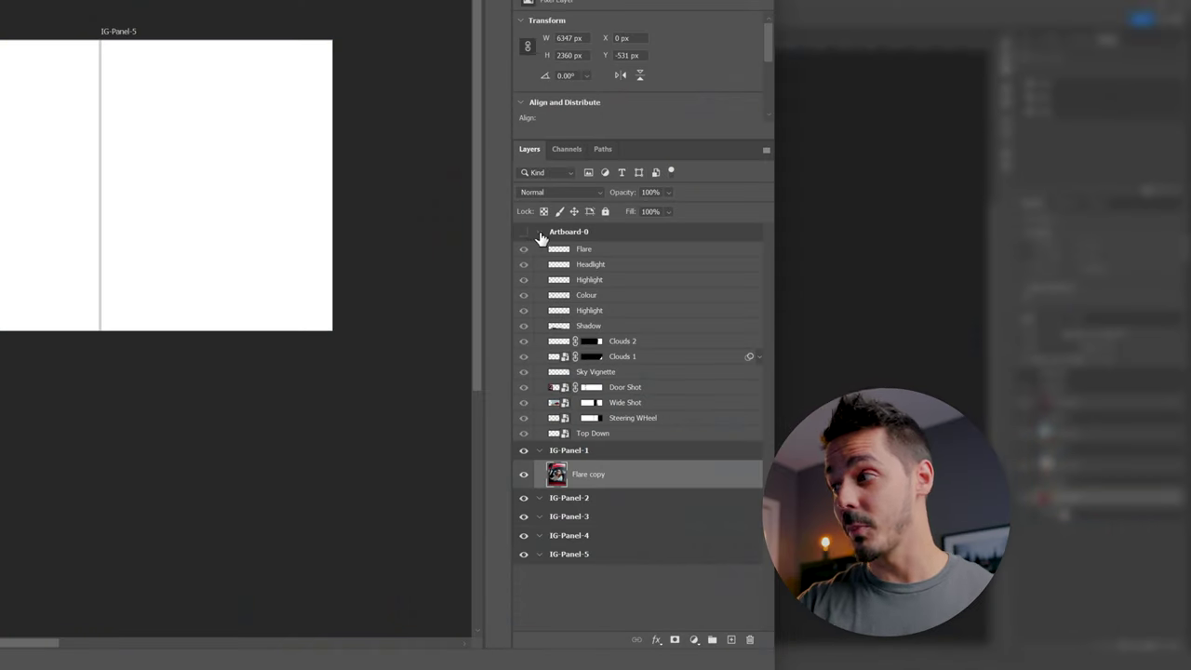
pyautogui.click(540, 232)
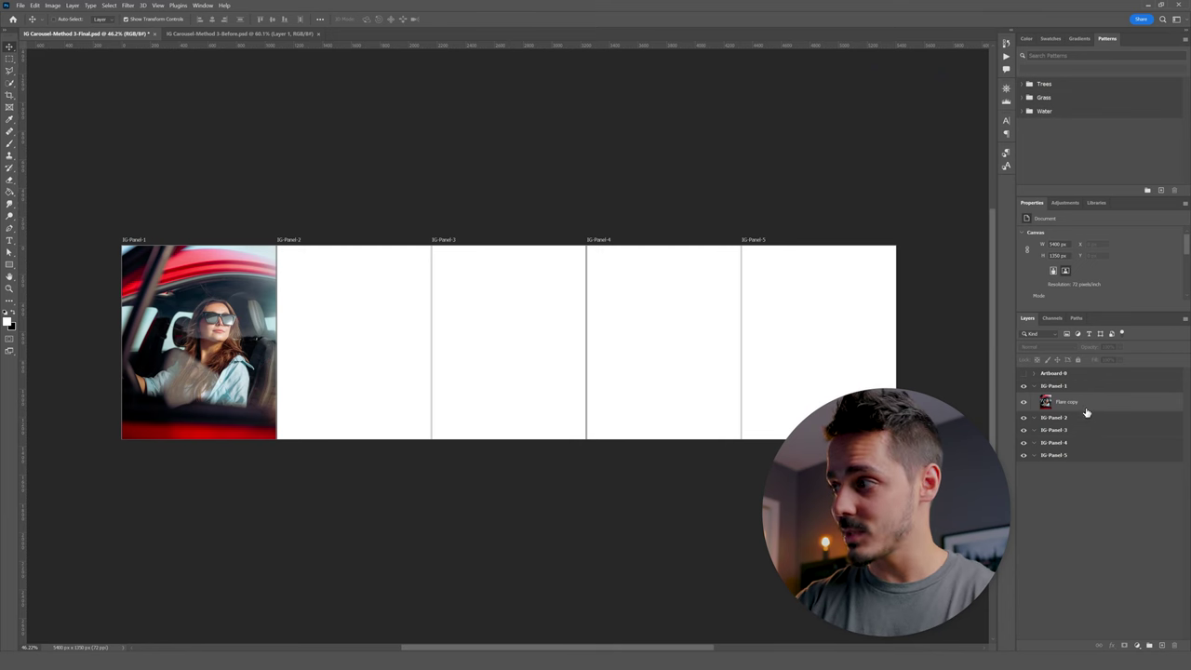
# Copy the Flare copy layer into IG-Panel-2 and IG-Panel-3, shifting panel 2's image to continue the scene.
pyautogui.click(1088, 401)
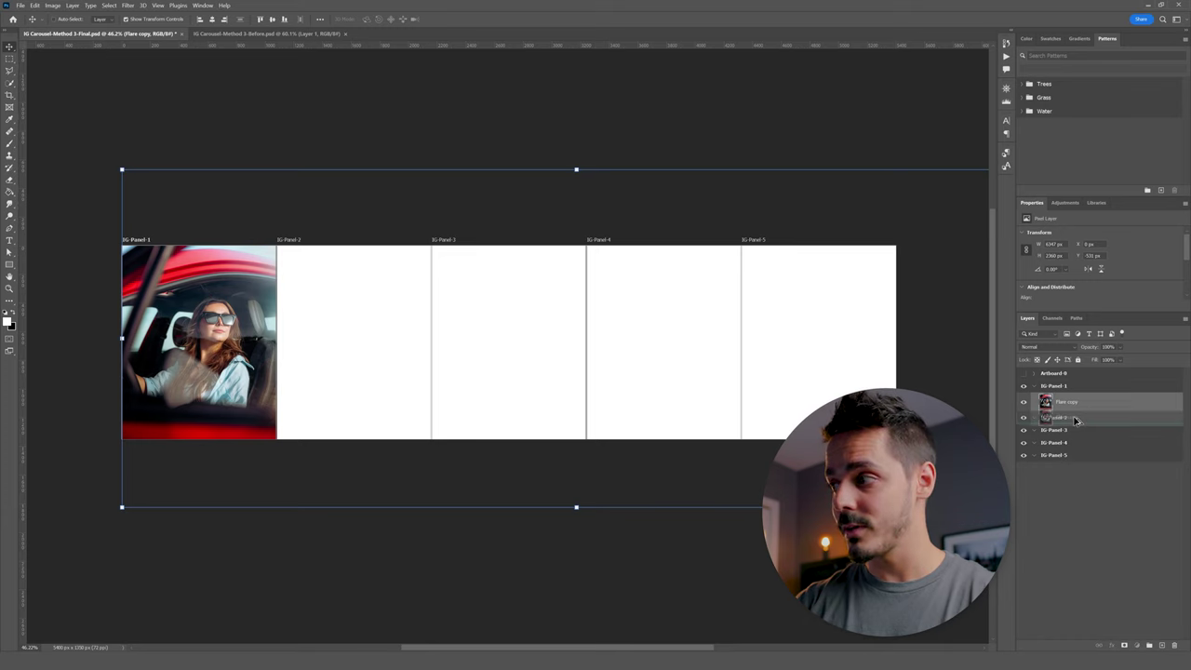
pyautogui.moveTo(1076, 421); pyautogui.dragTo(1075, 421)
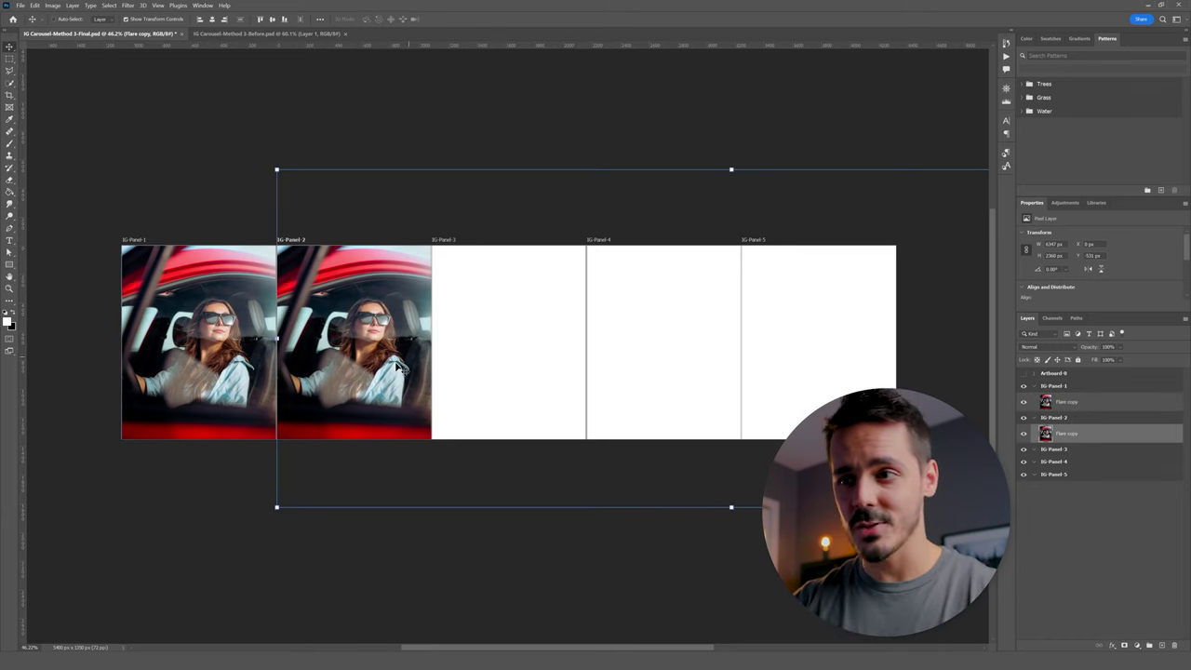
pyautogui.moveTo(399, 367); pyautogui.dragTo(370, 374)
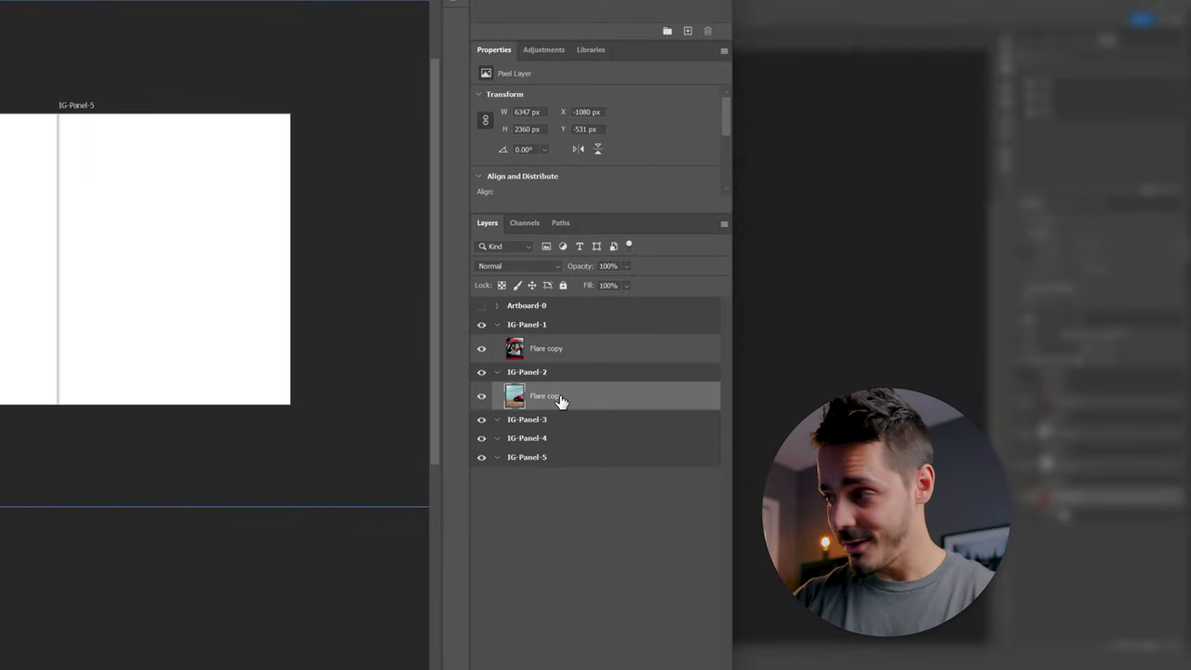
pyautogui.moveTo(561, 400); pyautogui.dragTo(568, 423)
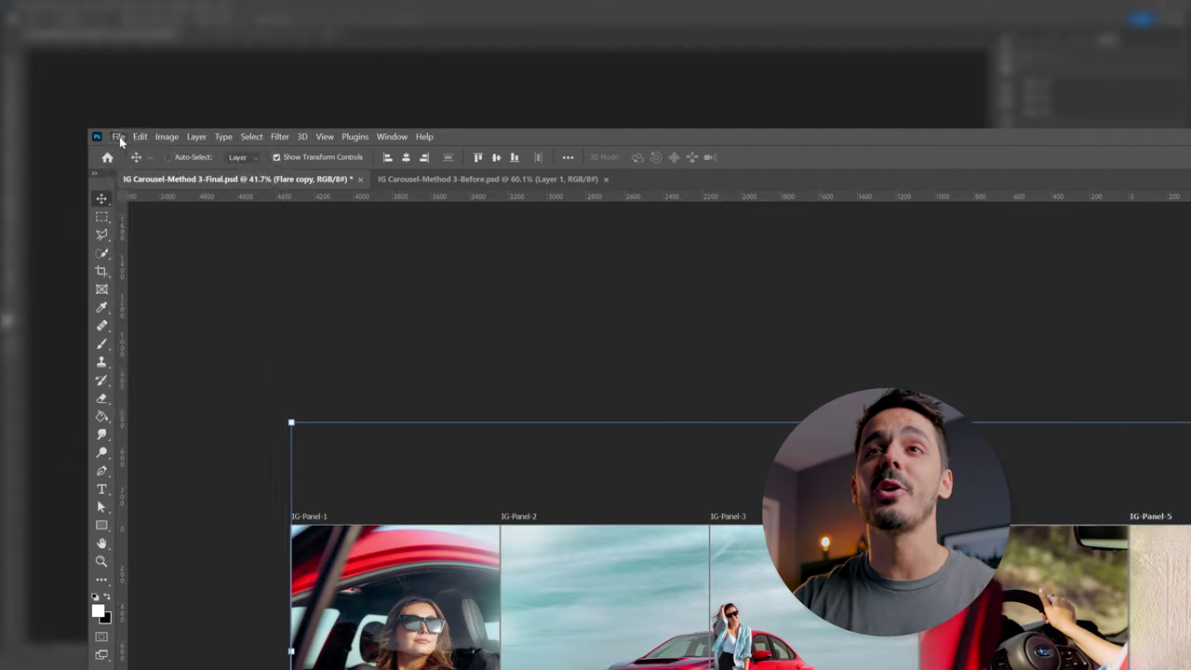
# Launch the Artboards to Files export from the File > Export menu.
pyautogui.click(20, 4)
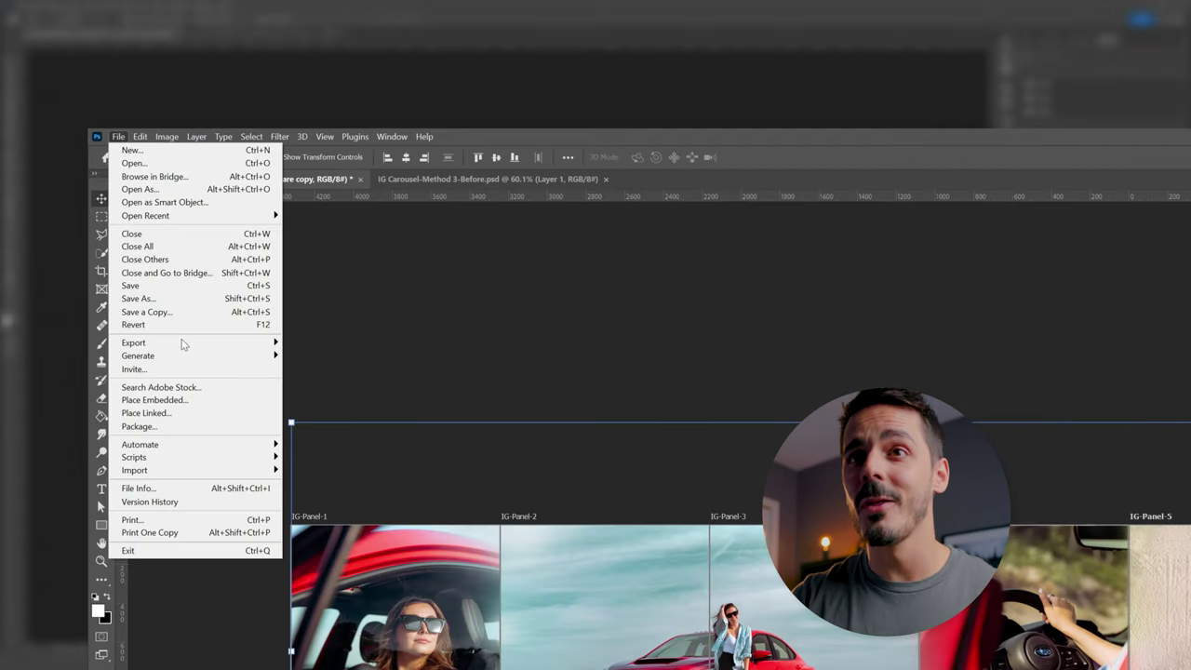
pyautogui.moveTo(184, 344)
pyautogui.click(394, 423)
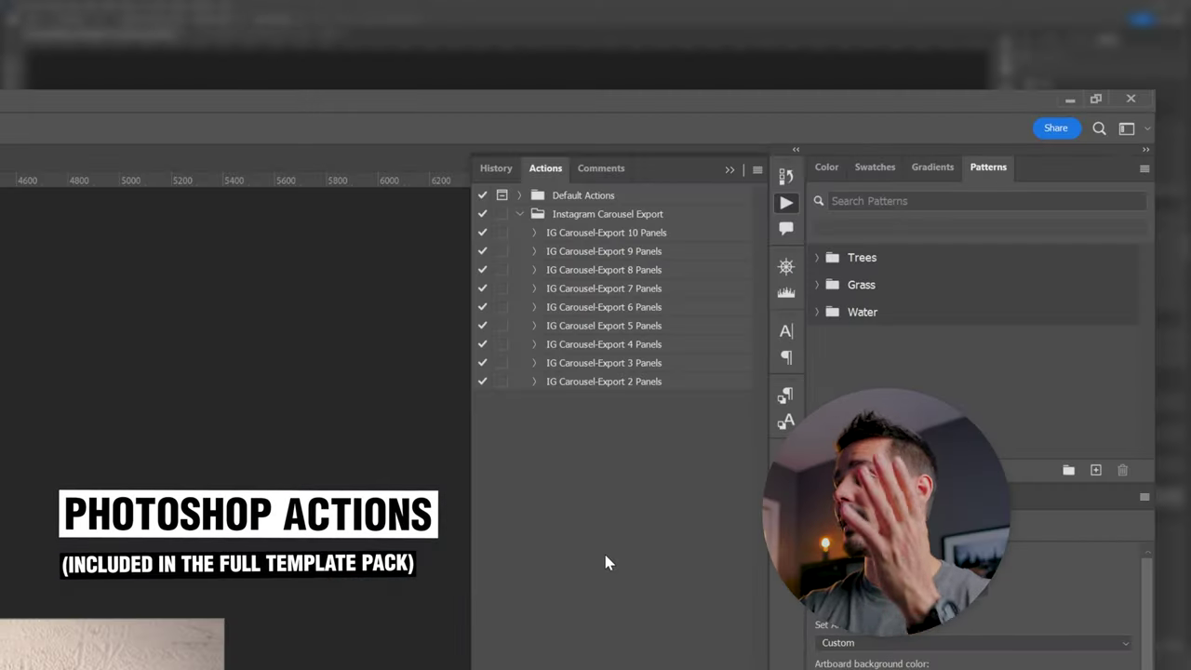
# Play the IG Carousel-Export 5 Panels action and run Artboards To Files to save each panel as JPEG.
pyautogui.click(676, 335)
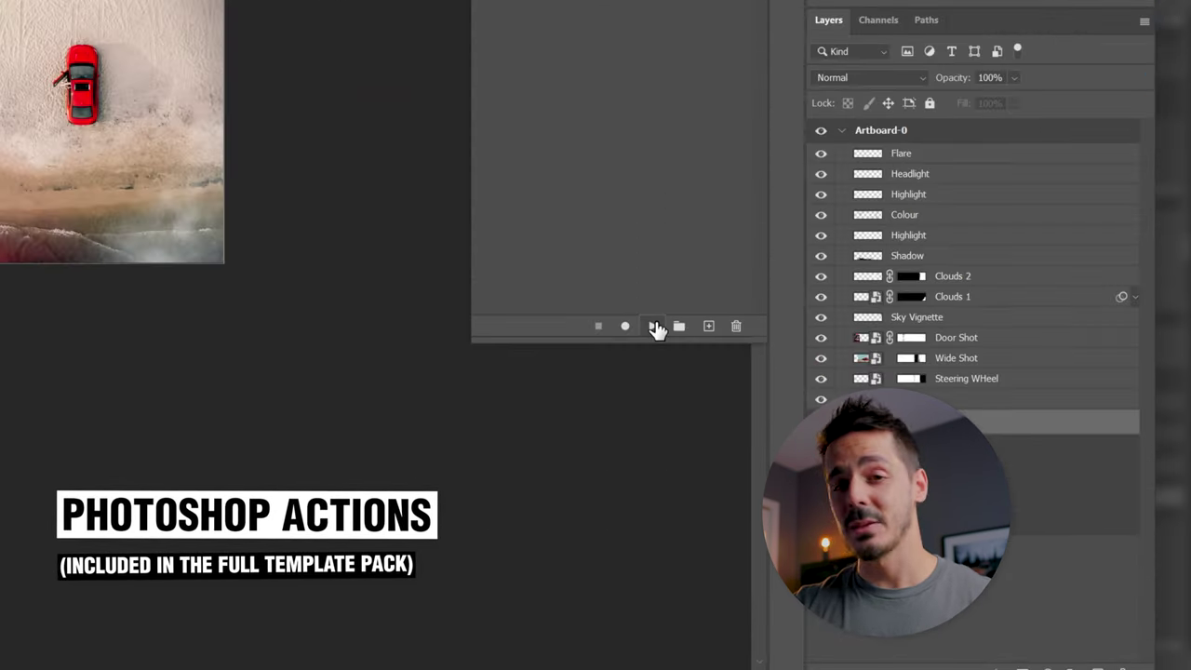
pyautogui.click(654, 326)
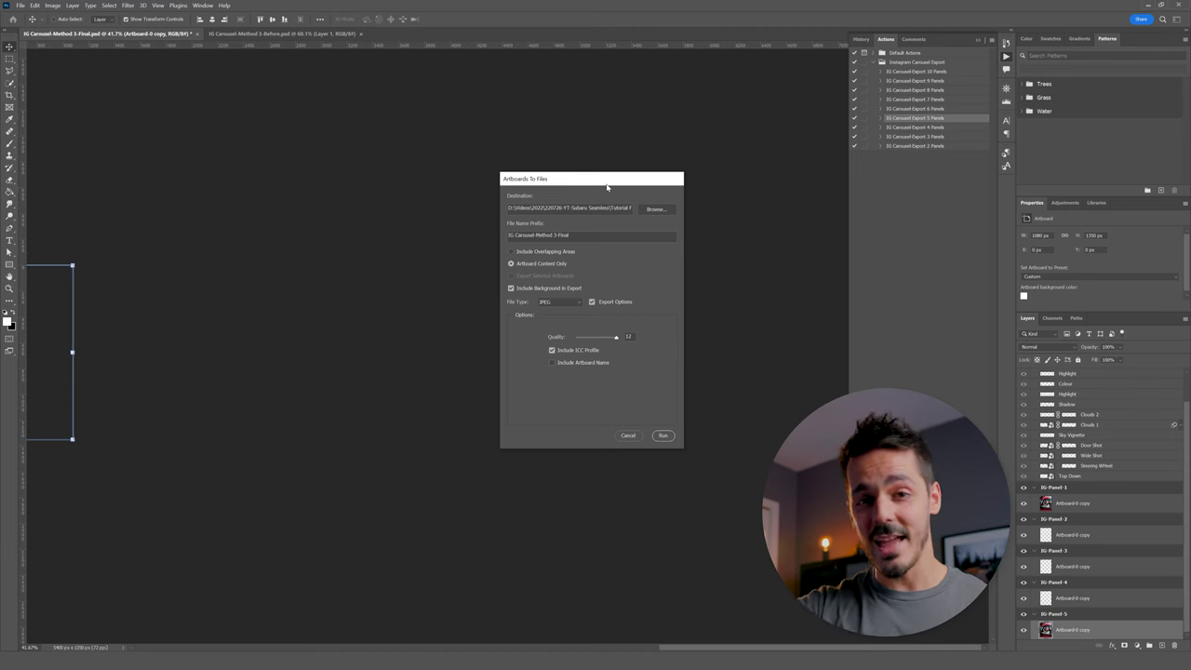
pyautogui.click(666, 437)
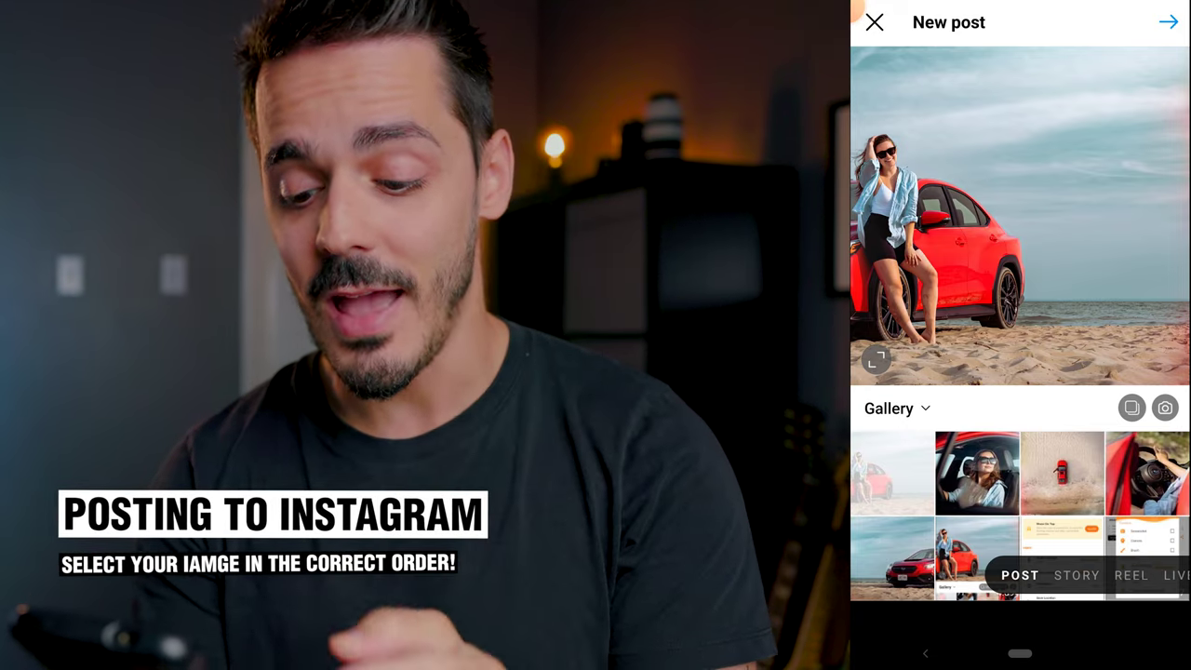
# Select the five car panels uncropped, in order: interior, beach, woman-with-car, close-up, aerial.
pyautogui.click(977, 472)
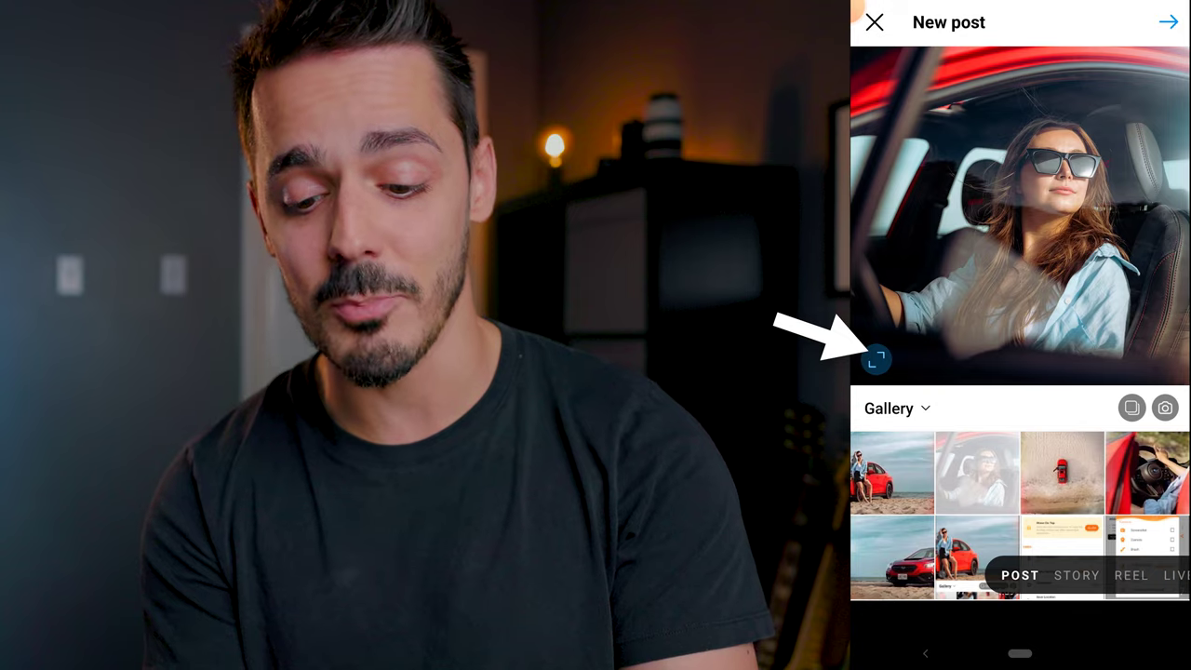
pyautogui.click(876, 359)
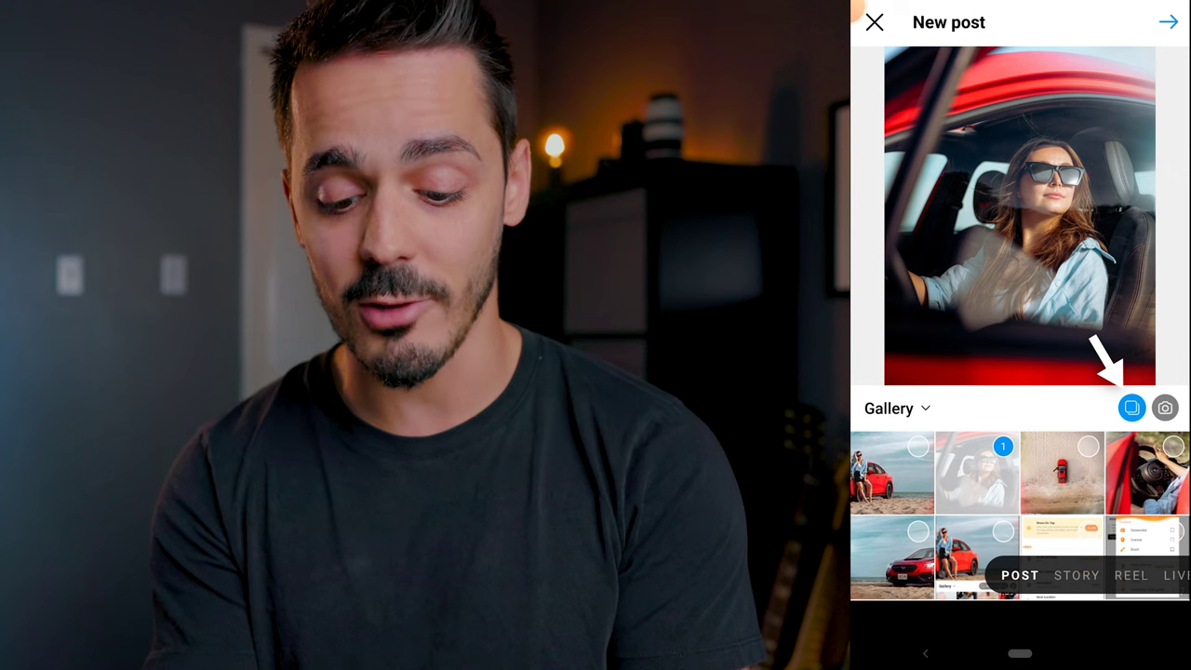
pyautogui.click(891, 557)
pyautogui.click(891, 472)
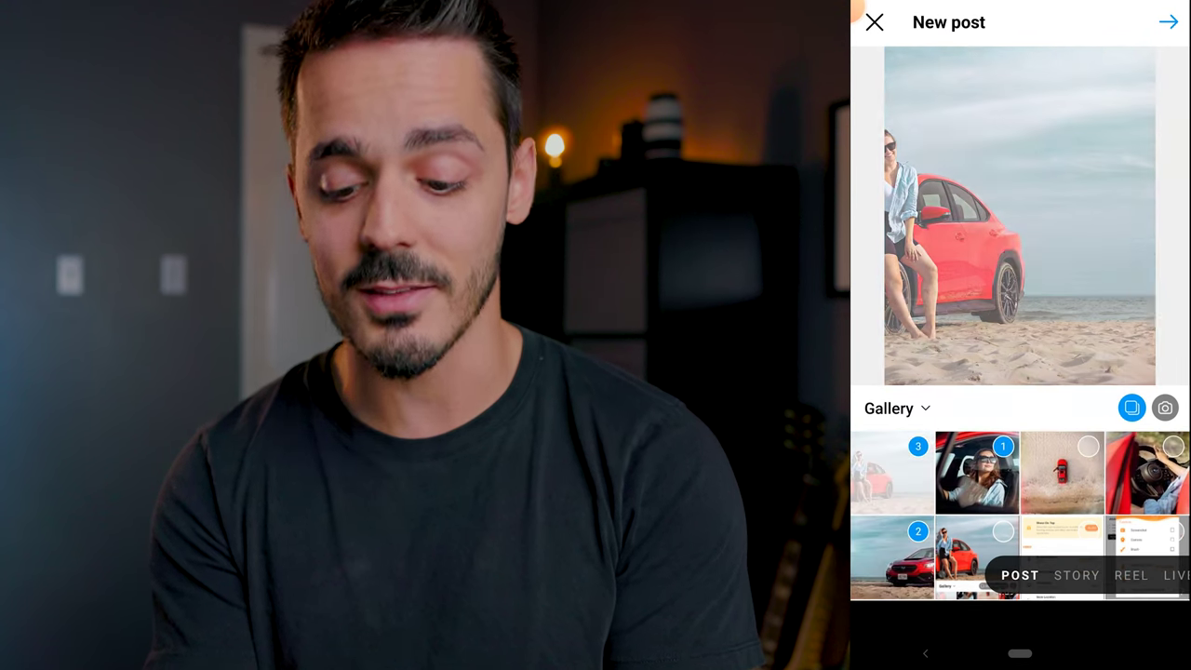
pyautogui.click(1147, 472)
pyautogui.click(1062, 472)
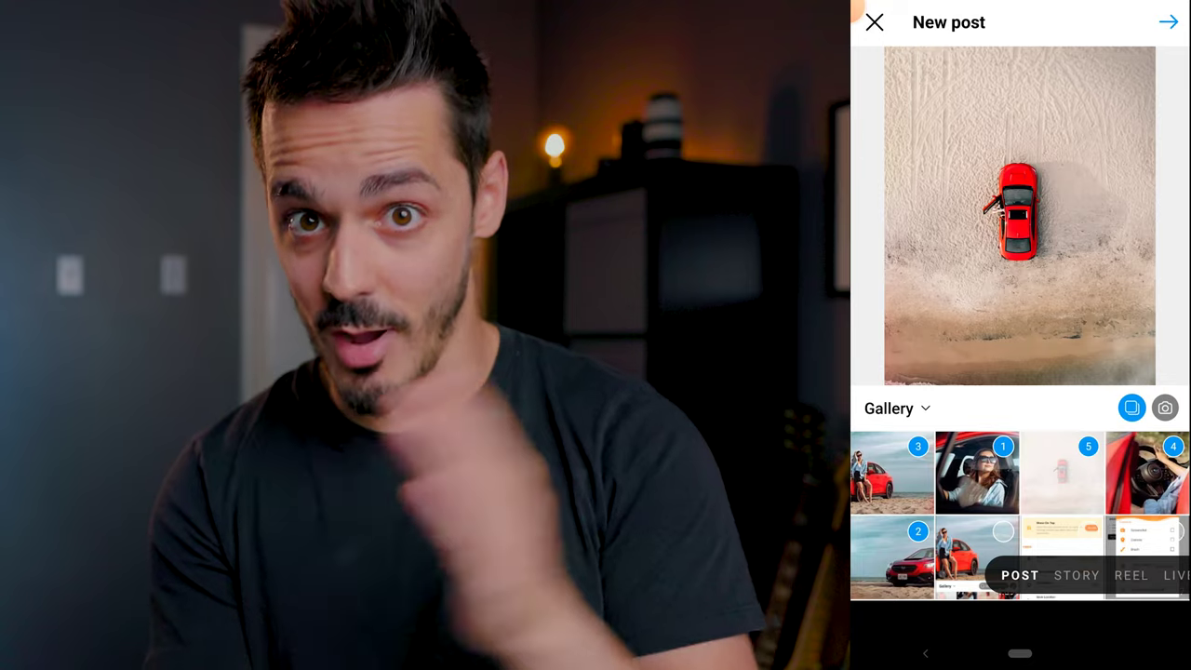
# Move to the filter step and swipe through the carousel previews.
pyautogui.click(1167, 21)
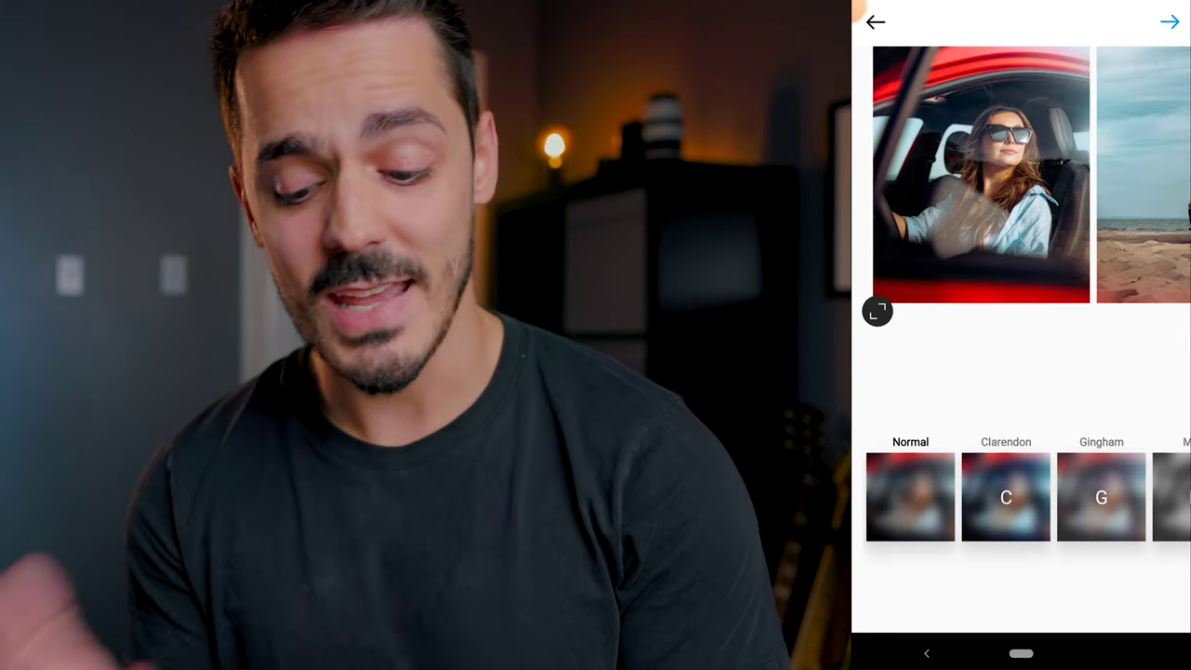
pyautogui.moveTo(1069, 176); pyautogui.dragTo(893, 177)
pyautogui.moveTo(1070, 177); pyautogui.dragTo(893, 177)
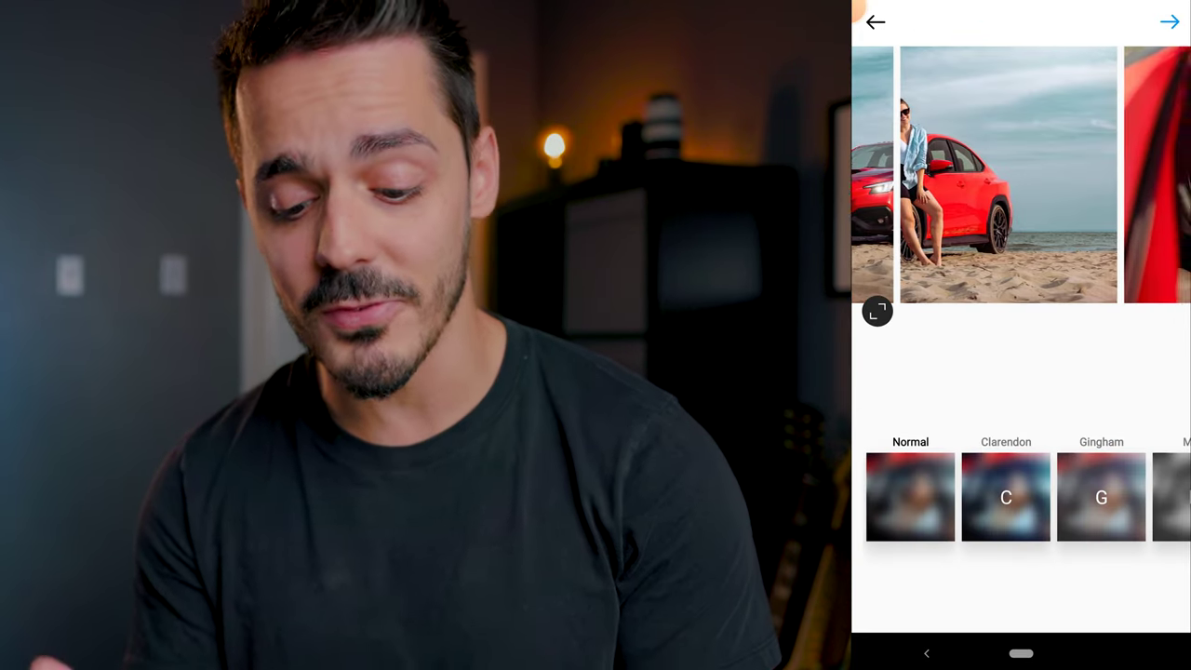
pyautogui.moveTo(1070, 177); pyautogui.dragTo(893, 177)
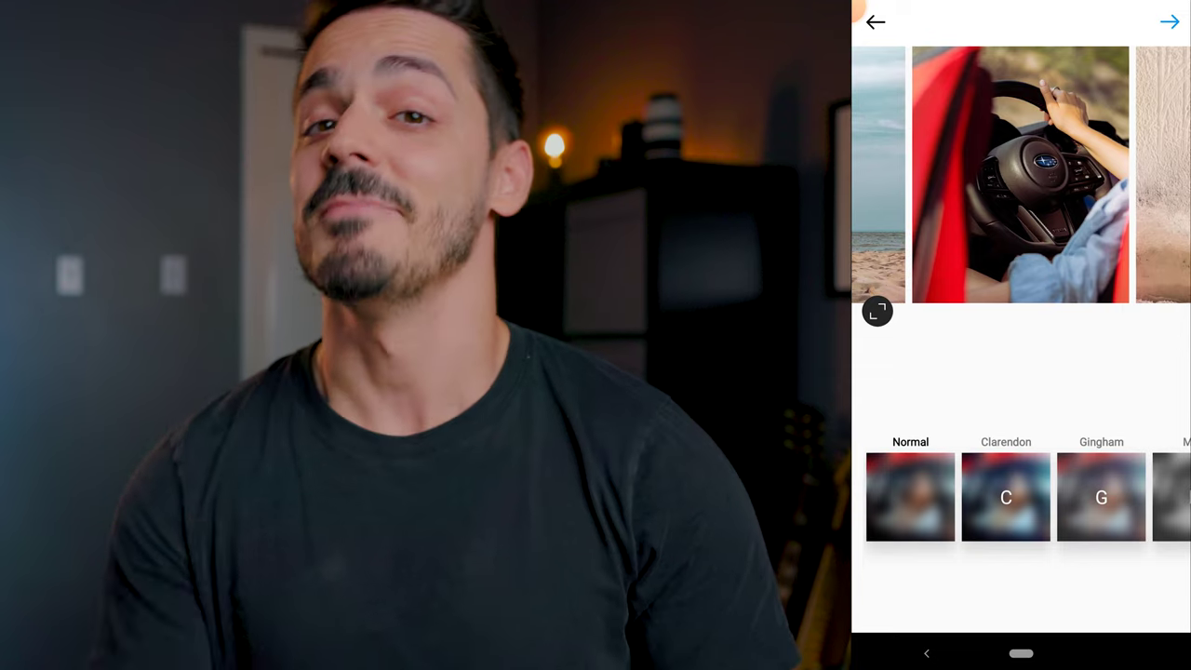